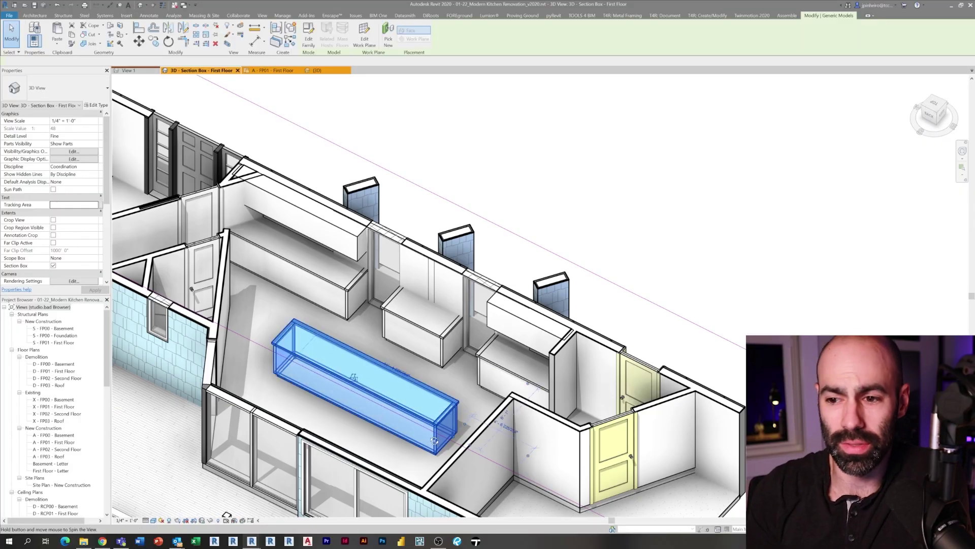
# Create a new design option set and rename it as Cabinet Designs
pyautogui.keyDown('shift'); pyautogui.moveTo(372, 401); pyautogui.dragTo(582, 453, button='middle'); pyautogui.keyUp('shift')
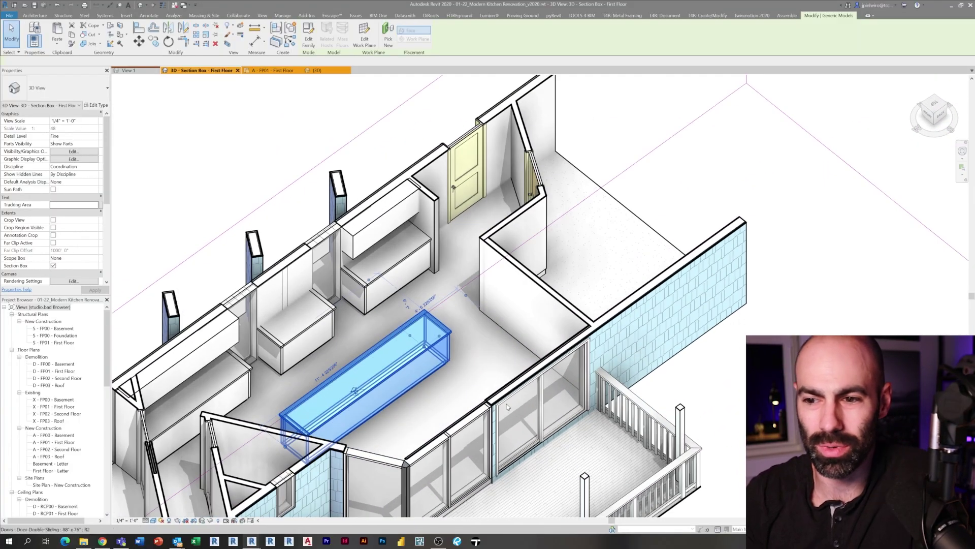
pyautogui.press('Escape')
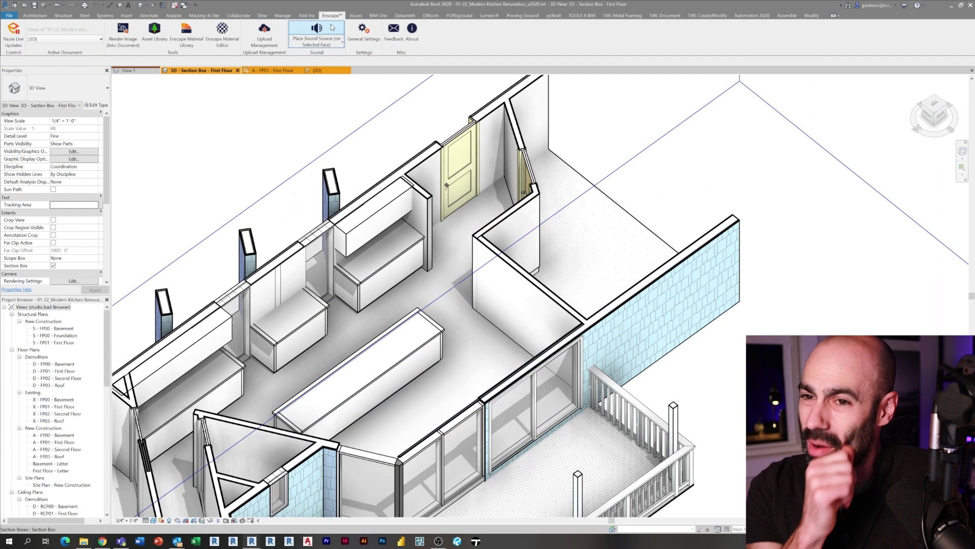
pyautogui.click(283, 15)
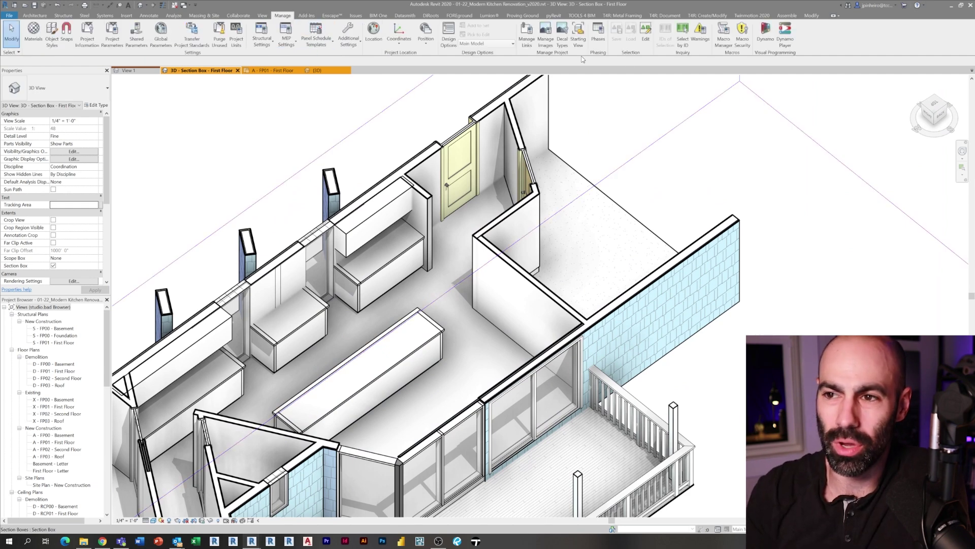
pyautogui.click(448, 39)
pyautogui.moveTo(827, 203); pyautogui.dragTo(709, 131)
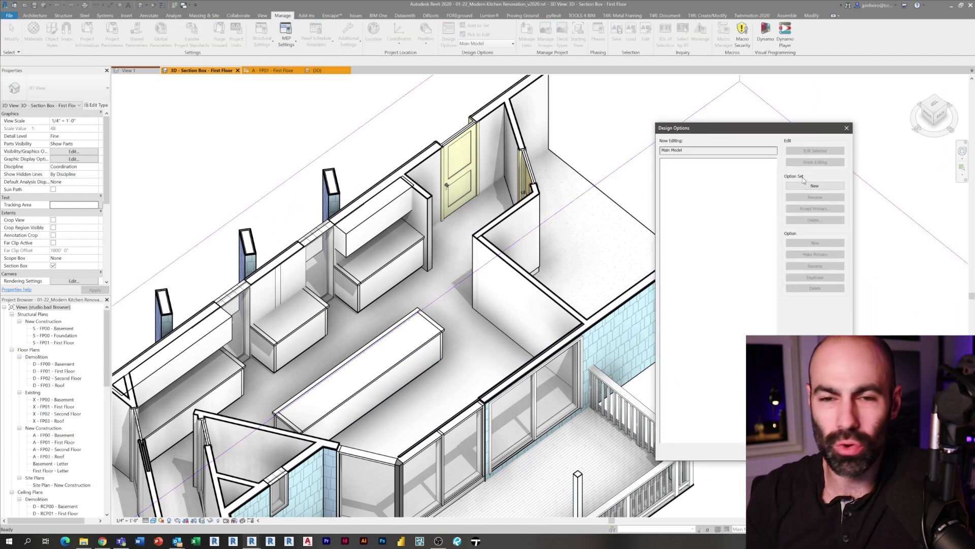
pyautogui.click(815, 185)
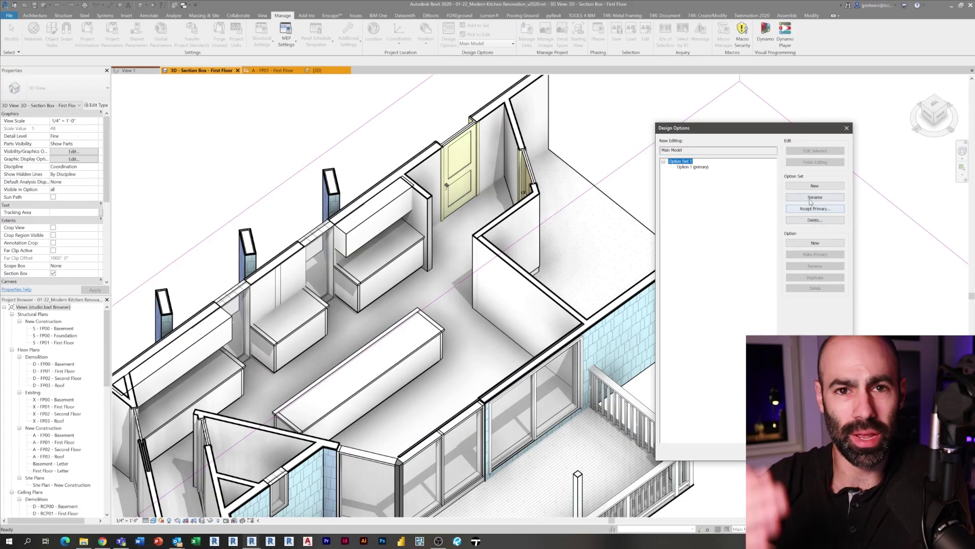
pyautogui.click(812, 198)
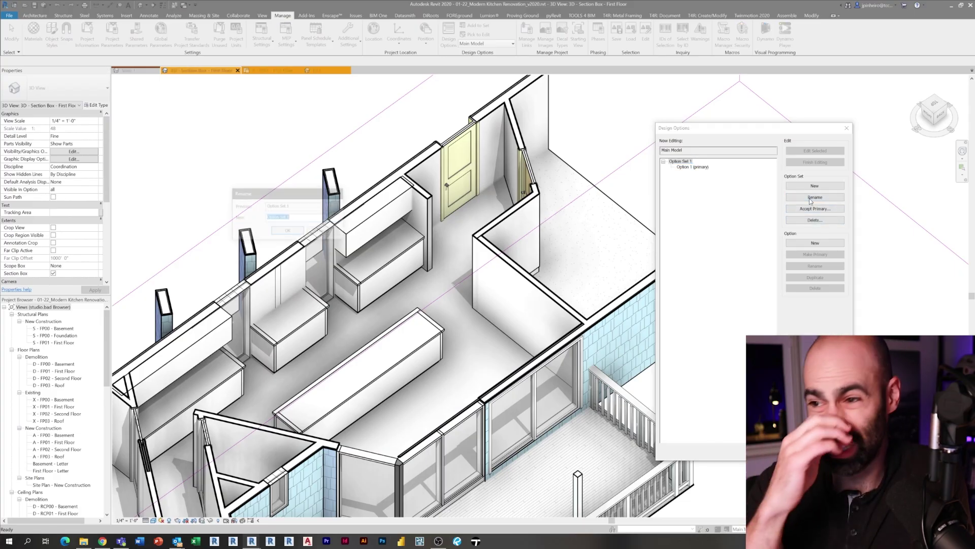
pyautogui.write('Cabinet De')
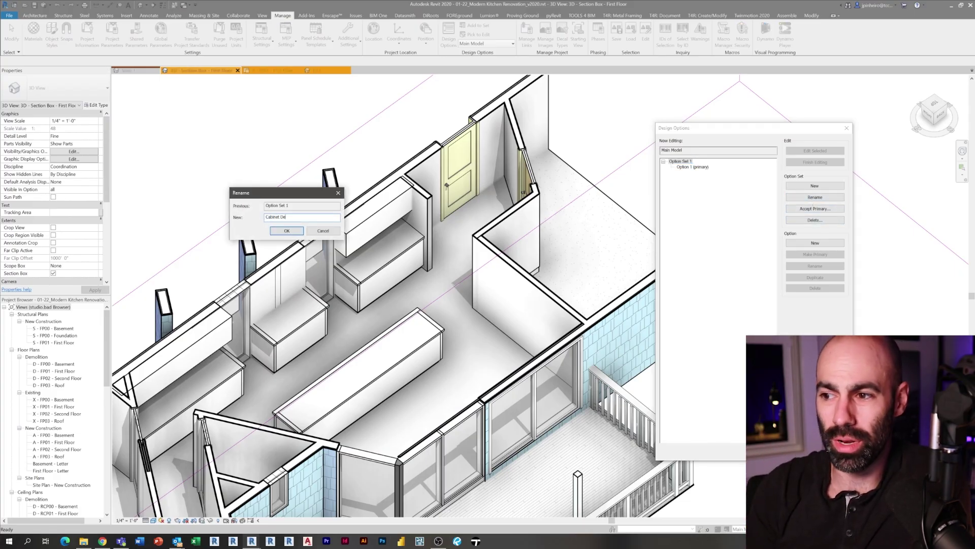
pyautogui.write('signs')
pyautogui.press('Return')
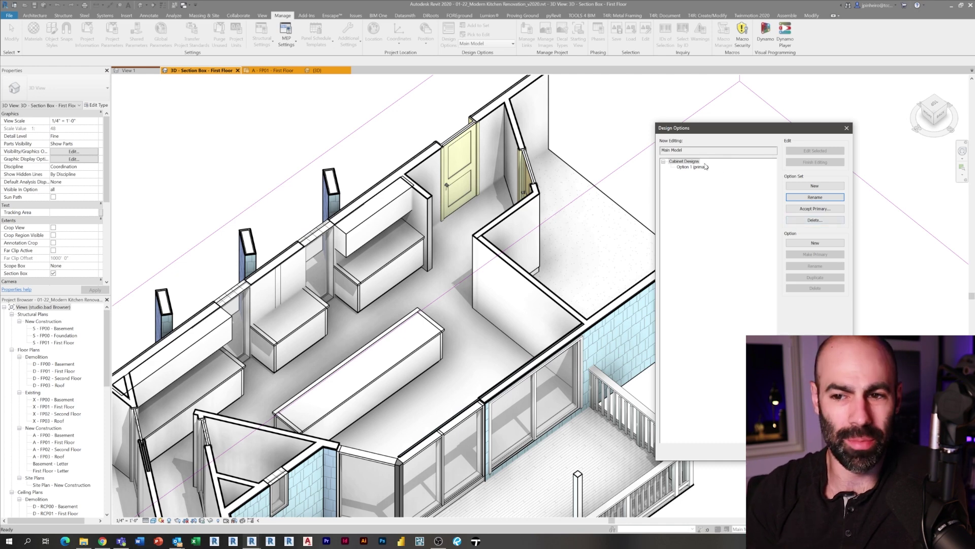
# Rename the primary option in the Cabinet Designs set as Option 1 - Long Galley
pyautogui.click(688, 167)
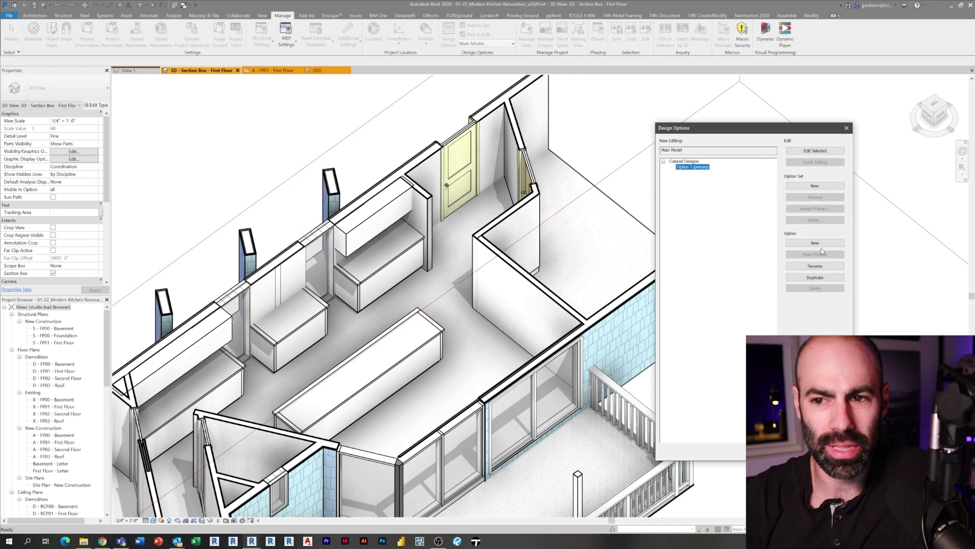
pyautogui.click(815, 266)
pyautogui.write('Option 1 - ')
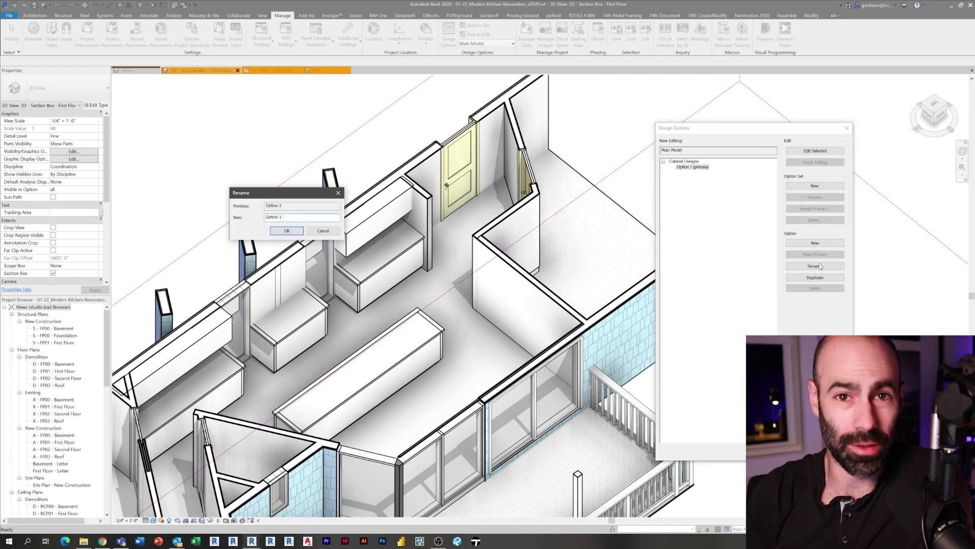
pyautogui.write('Long Ga')
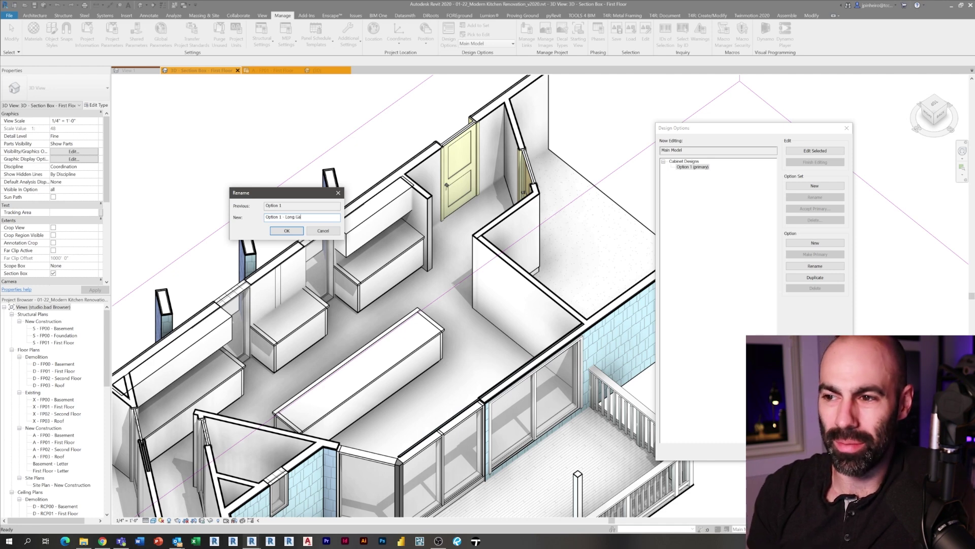
pyautogui.write('lley')
pyautogui.press('Return')
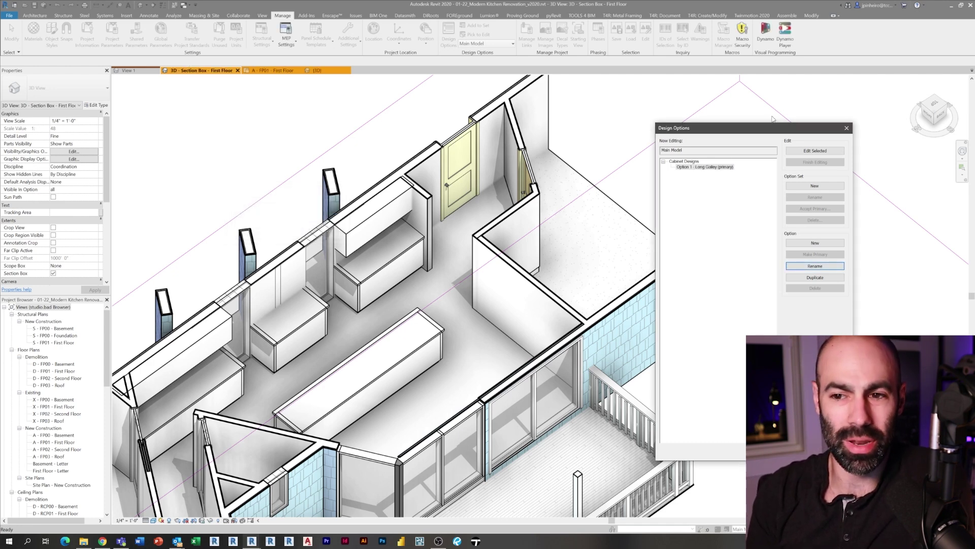
# Add a second option to the Cabinet Designs set, name it Option 2 - Short Galley, and finish managing the design options
pyautogui.click(807, 267)
pyautogui.press('Right')
pyautogui.press('BackSpace')
pyautogui.write('2')
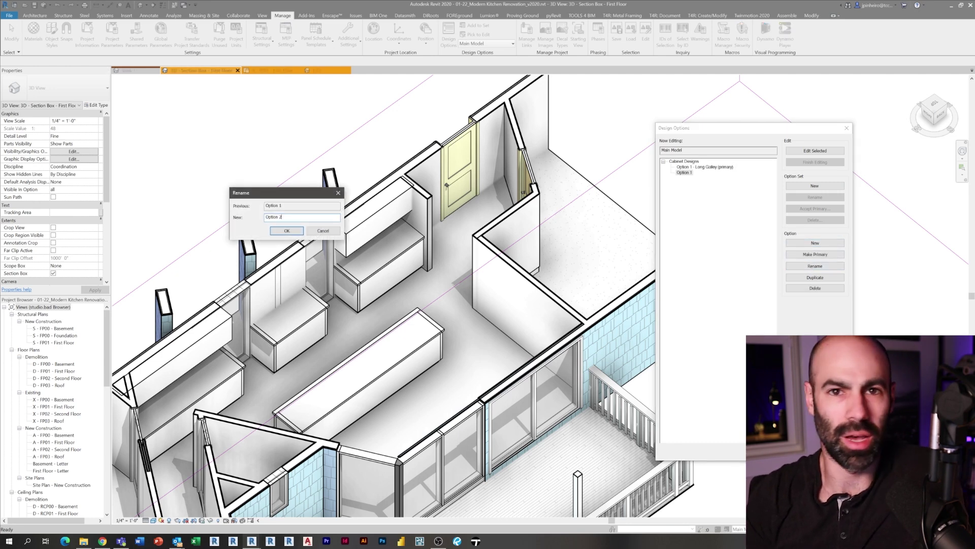
pyautogui.write(' - Short Galley')
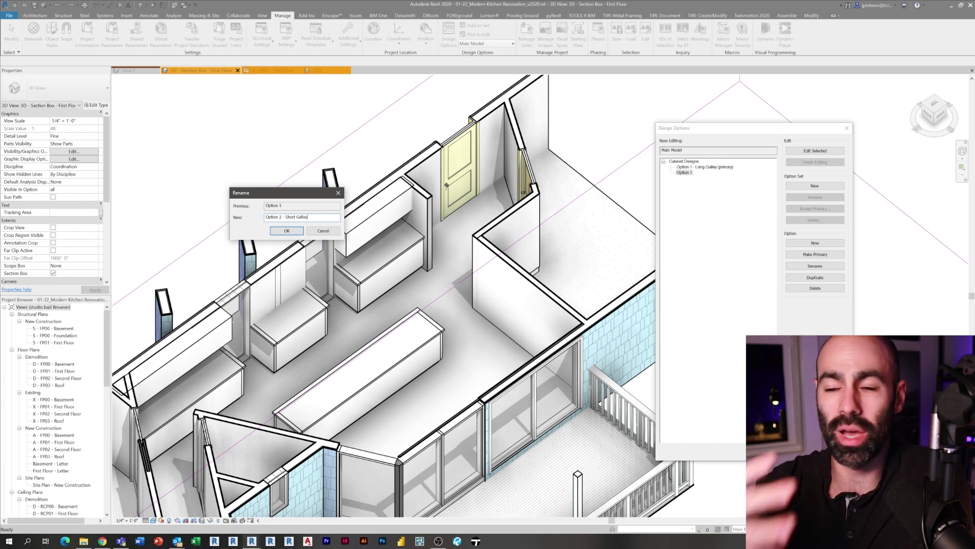
pyautogui.press('Return')
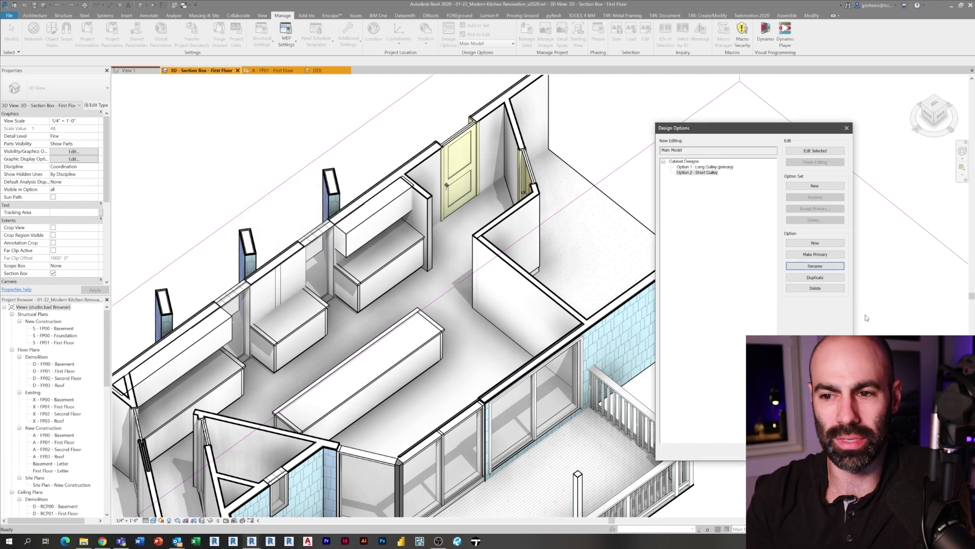
pyautogui.click(719, 167)
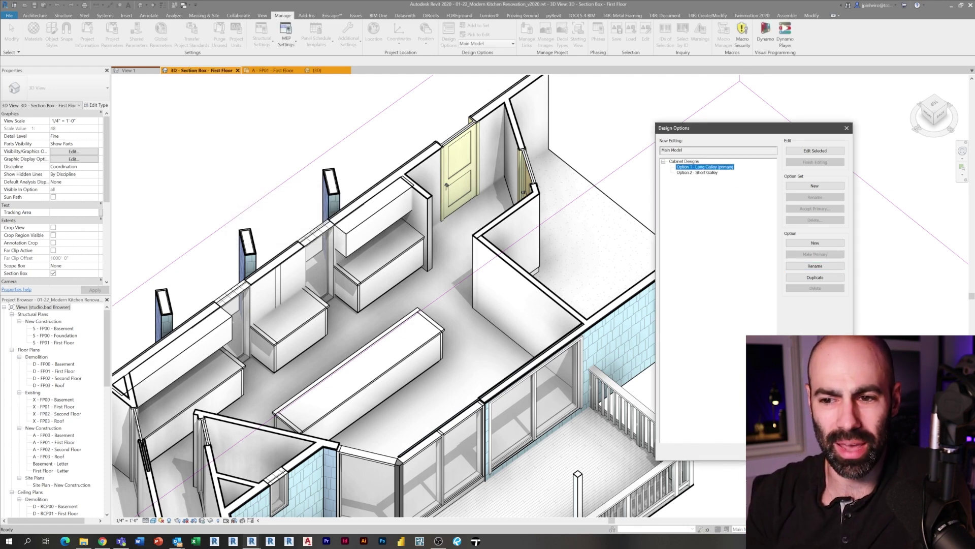
pyautogui.click(814, 450)
# Add the kitchen island and the three cabinet runs along the window wall to the Cabinet Designs option set
pyautogui.click(376, 363)
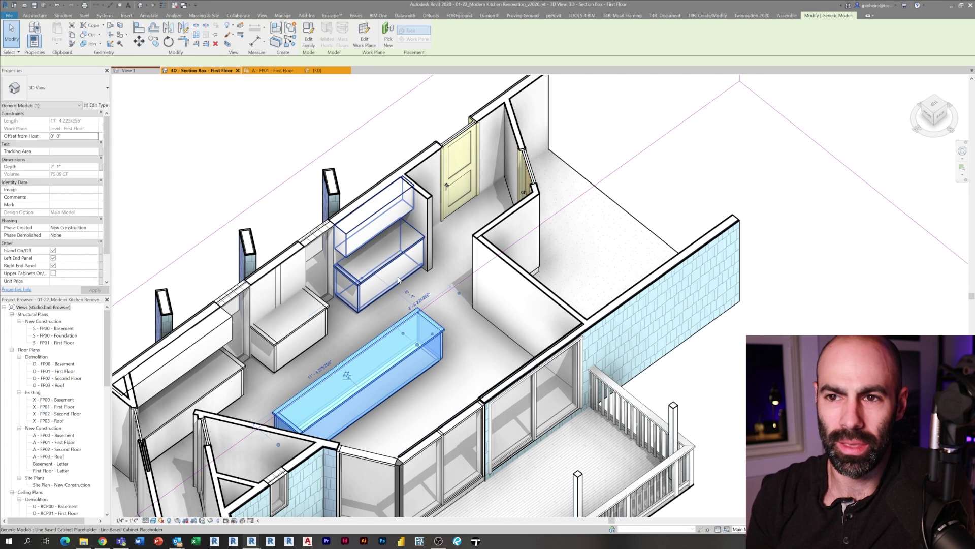
pyautogui.keyDown('ctrl'); pyautogui.click(316, 329); pyautogui.keyUp('ctrl')
pyautogui.keyDown('ctrl'); pyautogui.click(224, 374); pyautogui.keyUp('ctrl')
pyautogui.keyDown('shift'); pyautogui.moveTo(457, 345); pyautogui.dragTo(350, 343, button='middle'); pyautogui.keyUp('shift')
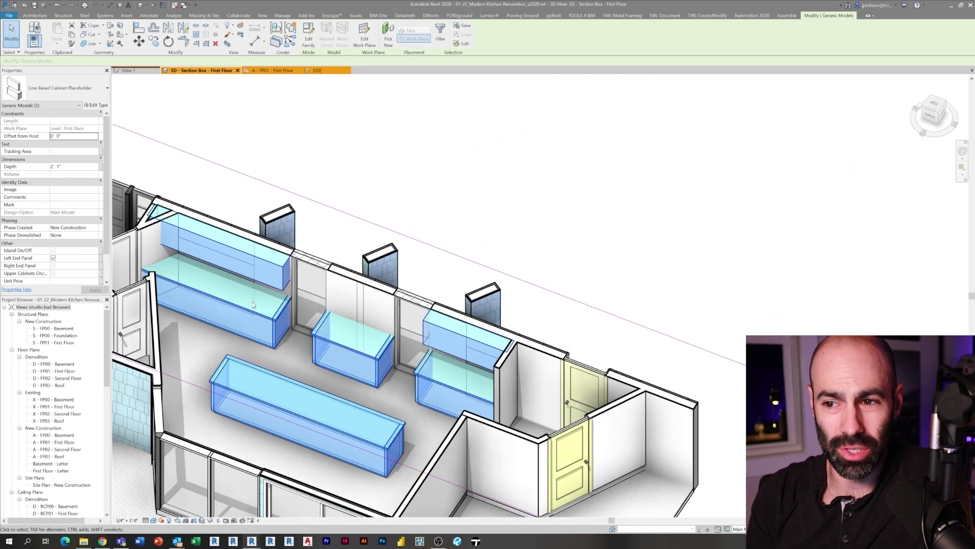
pyautogui.keyDown('ctrl'); pyautogui.click(253, 305); pyautogui.keyUp('ctrl')
pyautogui.scroll(-2, 252, 304)
pyautogui.click(283, 15)
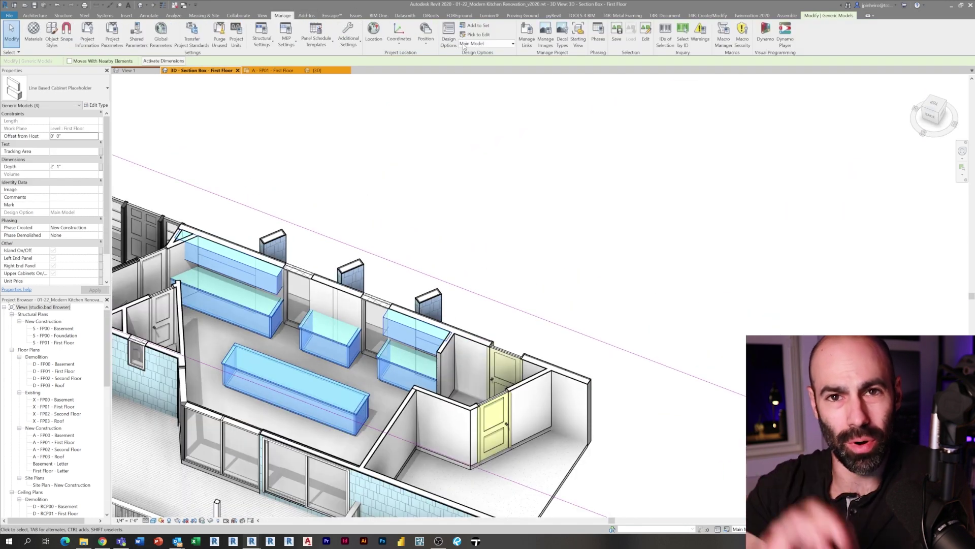
pyautogui.click(473, 26)
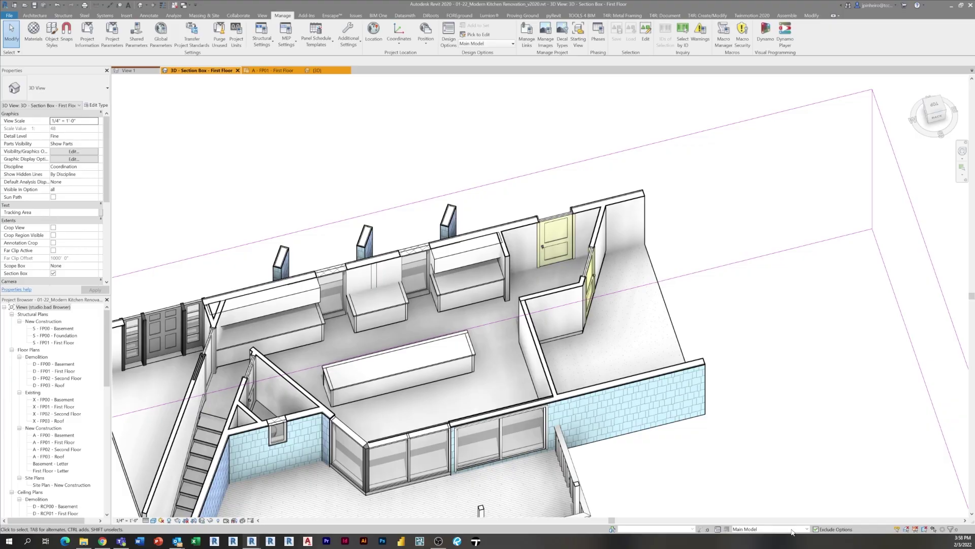
# Switch editing to Option 2 - Short Galley and pause Enscape's live updates
pyautogui.click(792, 530)
pyautogui.click(757, 519)
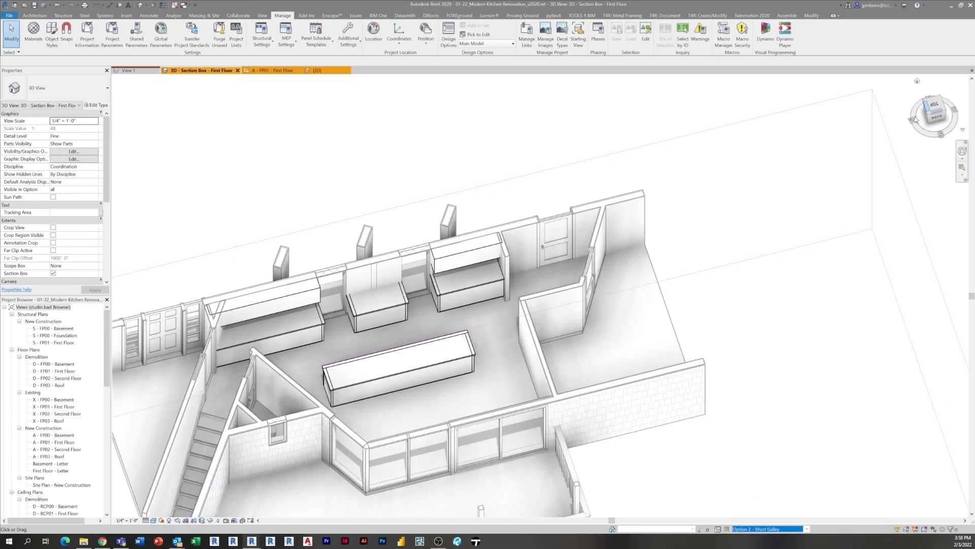
pyautogui.click(935, 105)
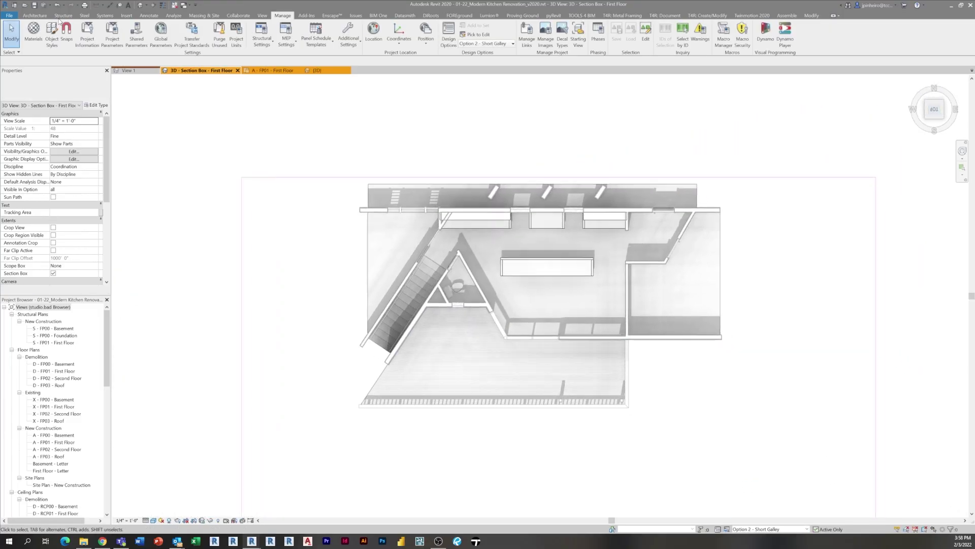
pyautogui.click(332, 16)
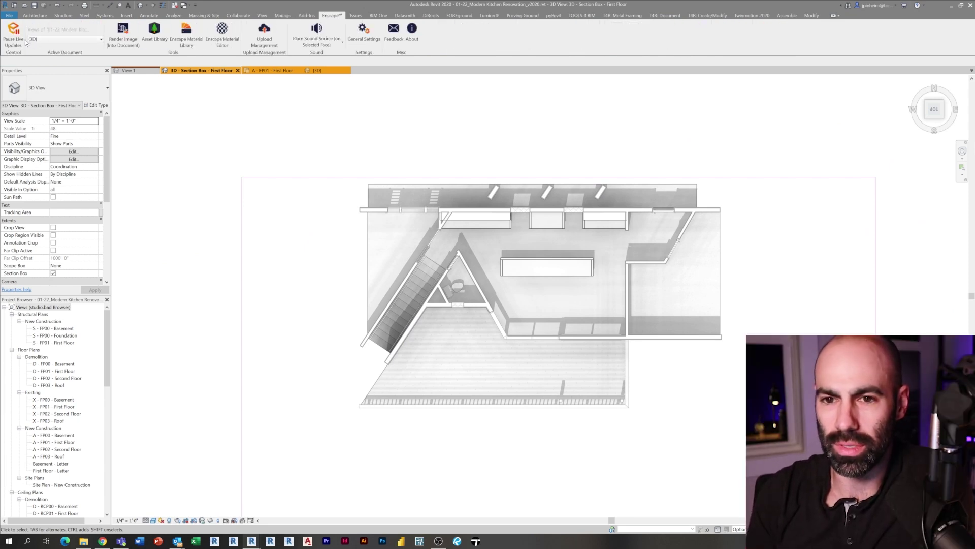
pyautogui.scroll(3, 584, 320)
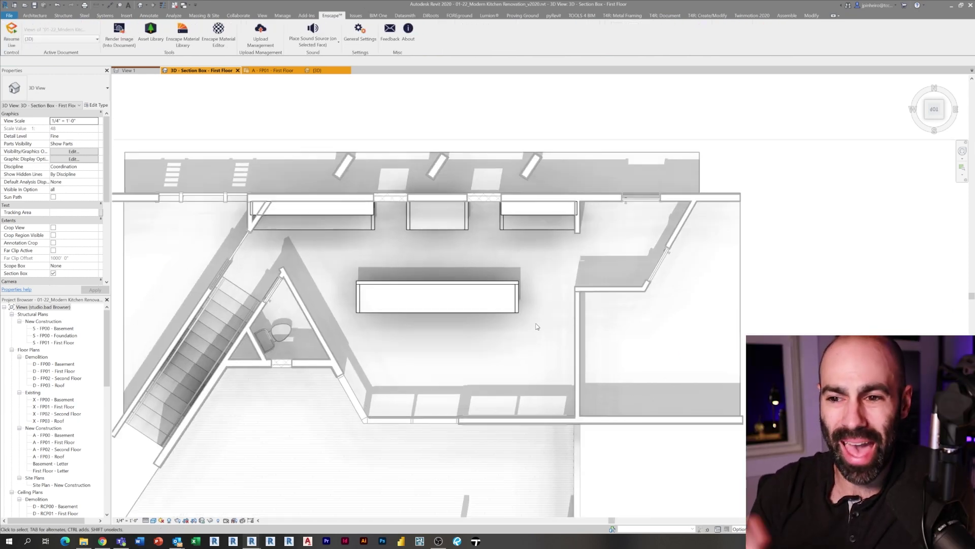
pyautogui.click(517, 316)
pyautogui.scroll(2, 551, 249)
pyautogui.click(549, 204)
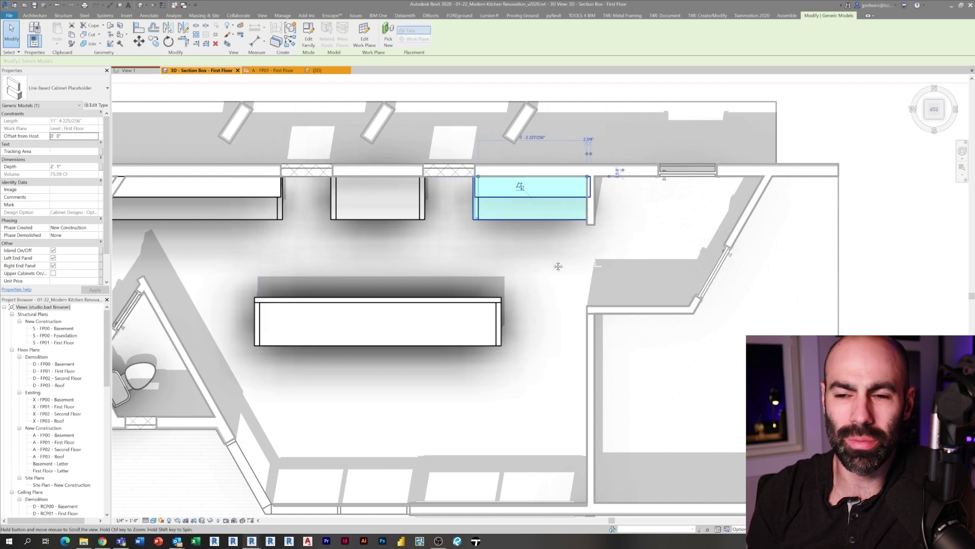
pyautogui.moveTo(586, 385); pyautogui.dragTo(537, 272, button='middle')
pyautogui.press('c')
pyautogui.press('s')
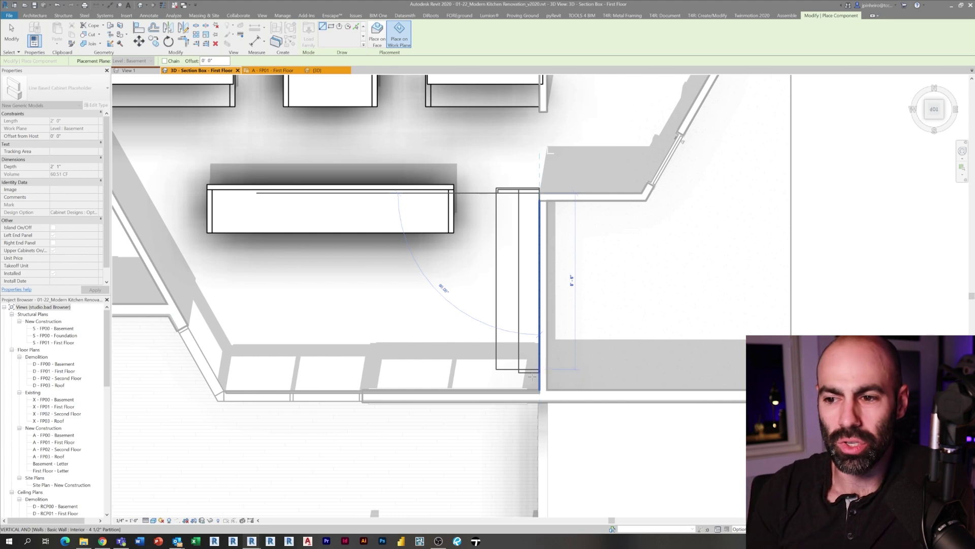
pyautogui.press('Escape')
pyautogui.scroll(2, 537, 383)
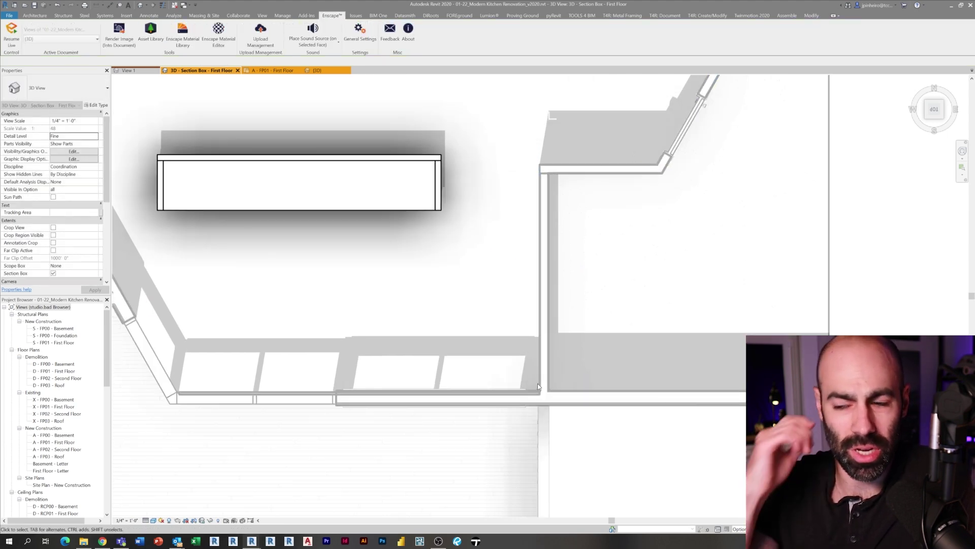
pyautogui.scroll(1, 537, 383)
pyautogui.scroll(-3, 531, 385)
pyautogui.moveTo(406, 282); pyautogui.dragTo(415, 303, button='middle')
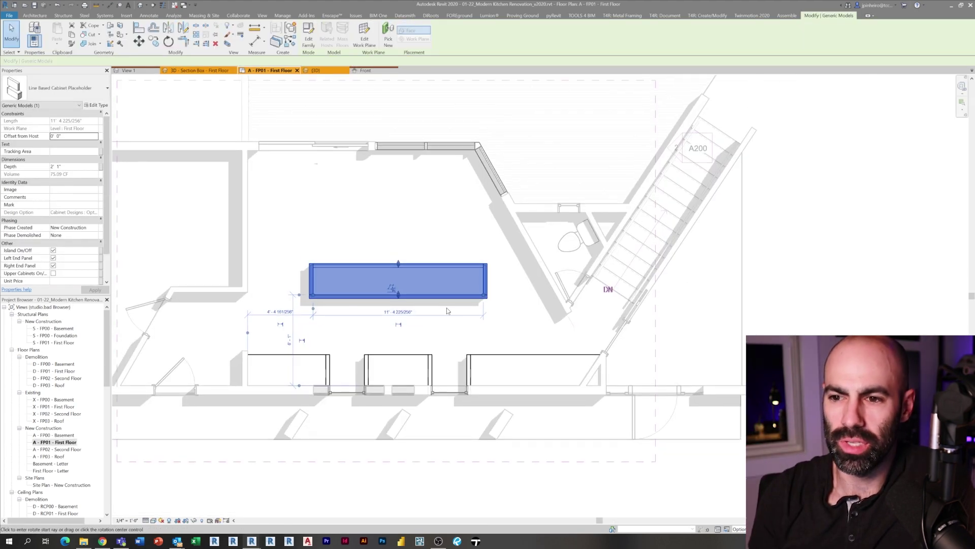
# Rotate the island 90 degrees in the A - FP01 - First Floor plan and shorten it to clear the wall cabinets
pyautogui.click(539, 374)
pyautogui.write('90')
pyautogui.press('Return')
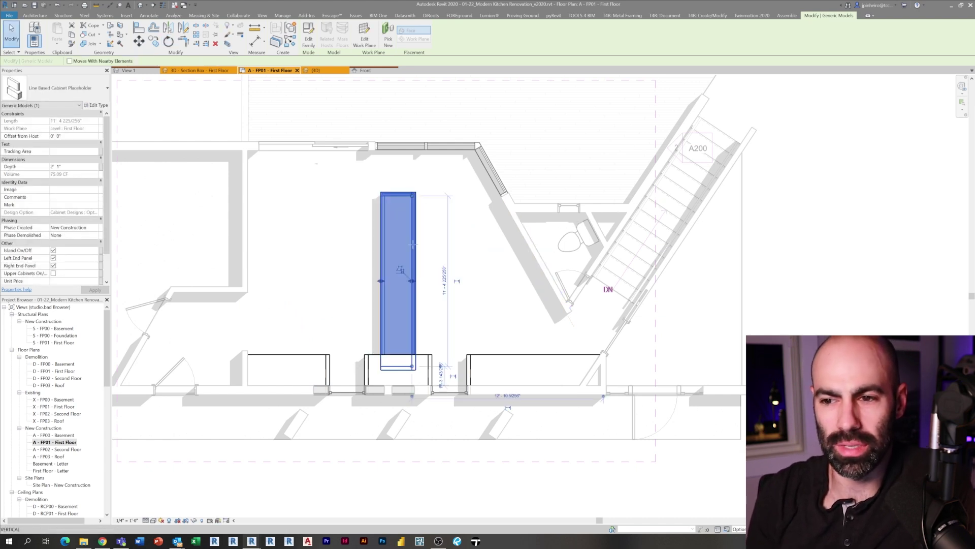
pyautogui.moveTo(412, 195); pyautogui.dragTo(391, 212)
# Draw a matching line-based cabinet about 9.5 ft long along the interior partition, from its free corner to the exterior glazed wall
pyautogui.scroll(2, 416, 321)
pyautogui.moveTo(377, 224); pyautogui.dragTo(437, 279, button='middle')
pyautogui.press('c')
pyautogui.press('s')
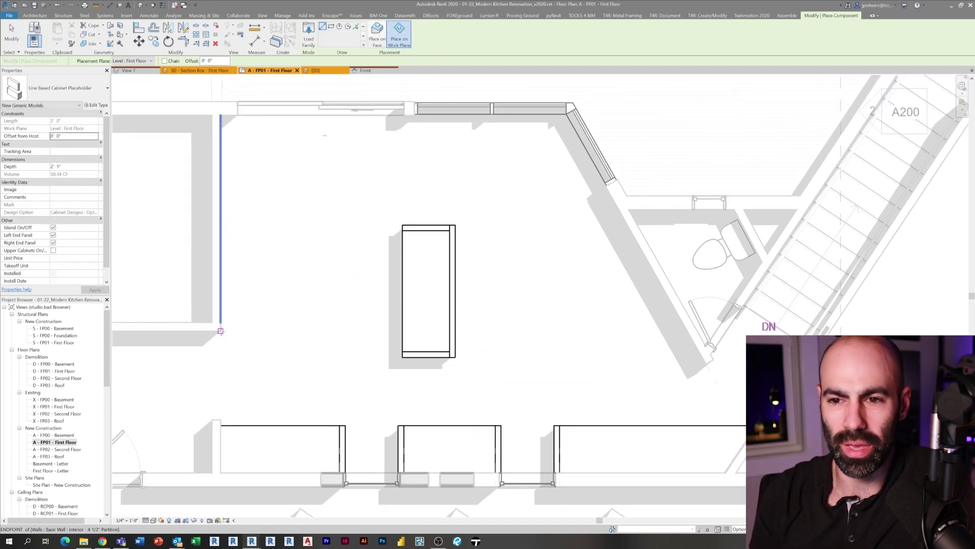
pyautogui.click(221, 331)
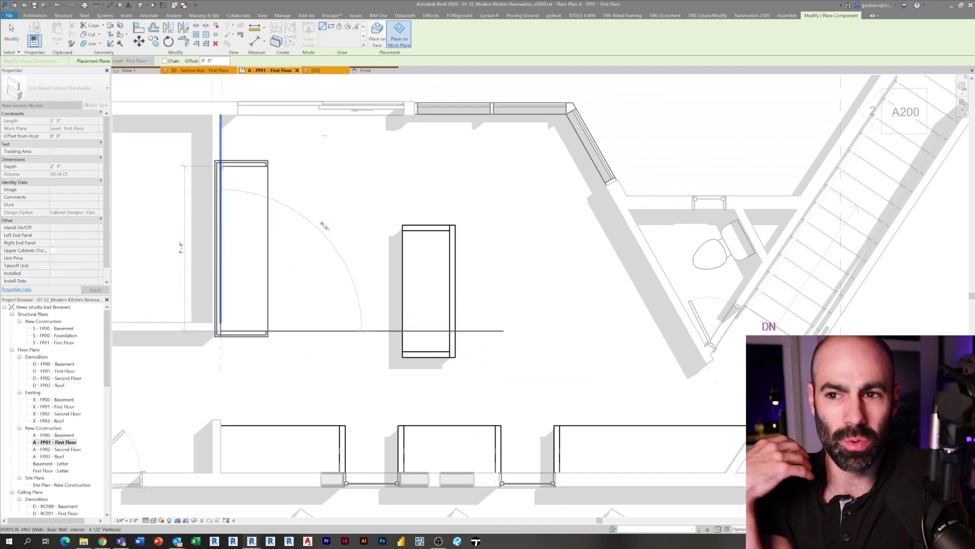
pyautogui.click(220, 110)
pyautogui.press('Escape')
pyautogui.press('Escape')
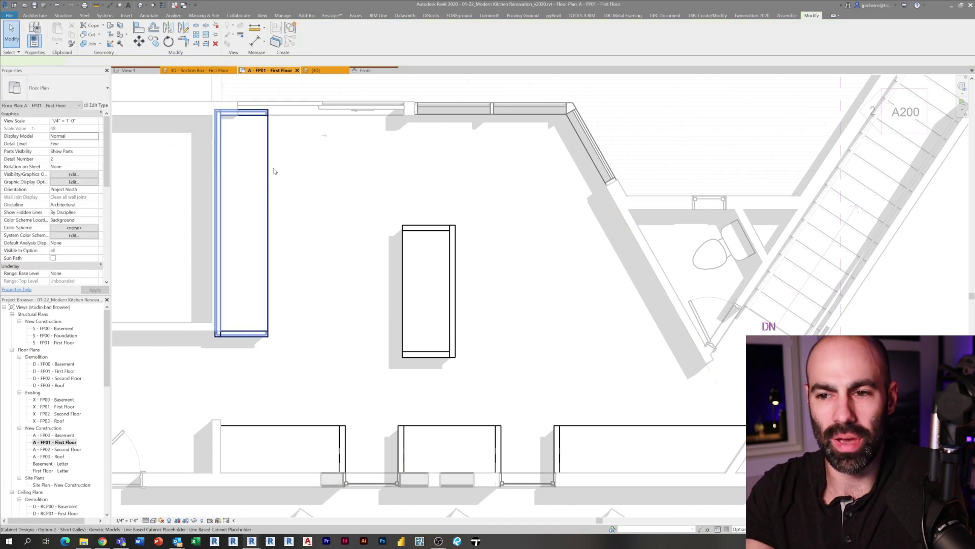
# Turn off the Island option for the new partition cabinet and shorten its free-corner end to make it about 9'-1" long
pyautogui.click(275, 171)
pyautogui.moveTo(274, 171); pyautogui.dragTo(318, 188, button='middle')
pyautogui.scroll(1, 239, 282)
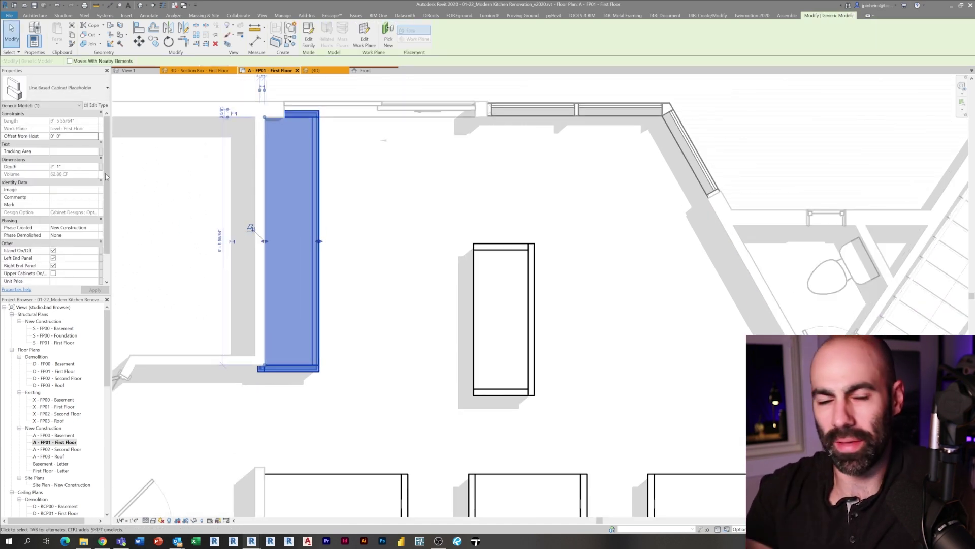
pyautogui.click(57, 250)
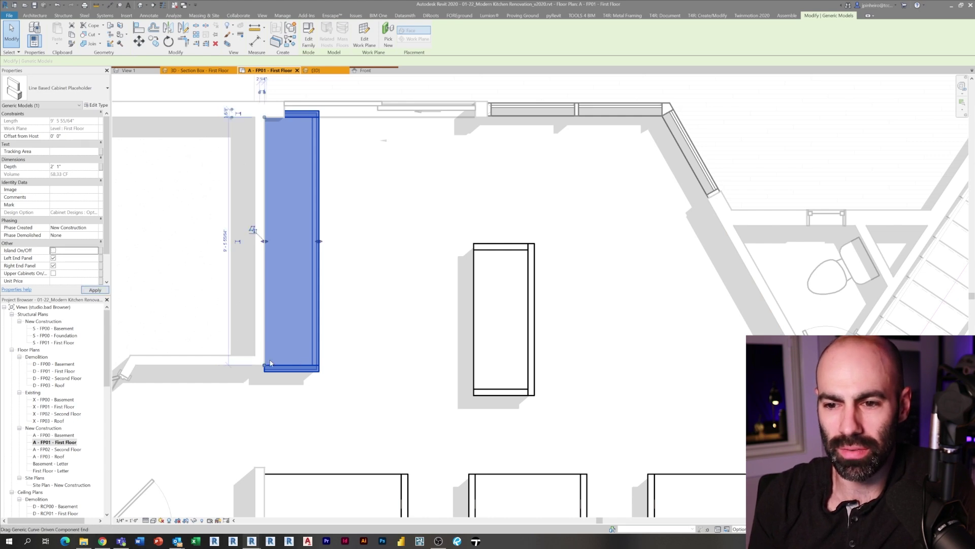
pyautogui.scroll(2, 254, 350)
pyautogui.moveTo(261, 367); pyautogui.dragTo(261, 352)
pyautogui.scroll(-2, 292, 237)
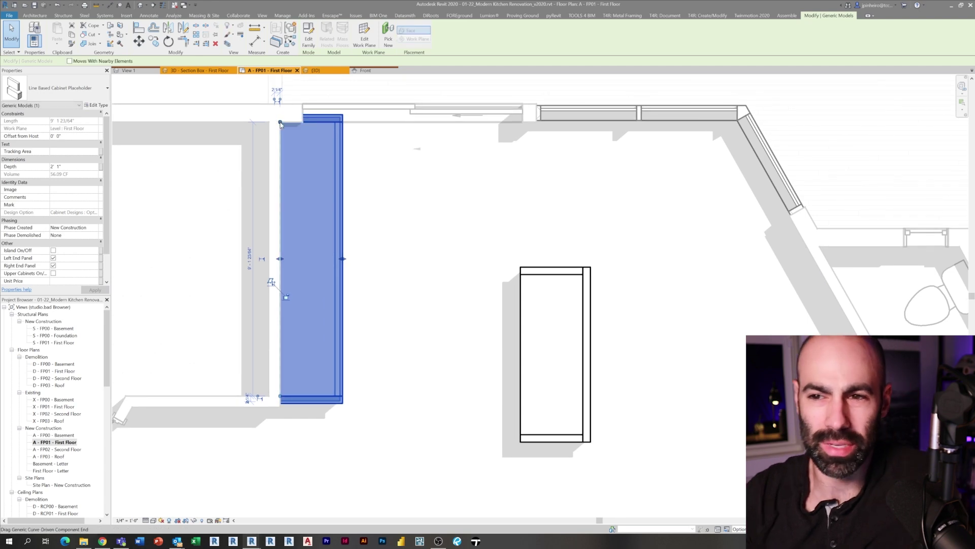
# Shorten the partition cabinet at its glazed-wall end to a length of about 7'-7"
pyautogui.moveTo(280, 124); pyautogui.dragTo(284, 155)
pyautogui.click(387, 189)
pyautogui.moveTo(388, 190); pyautogui.dragTo(372, 211, button='middle')
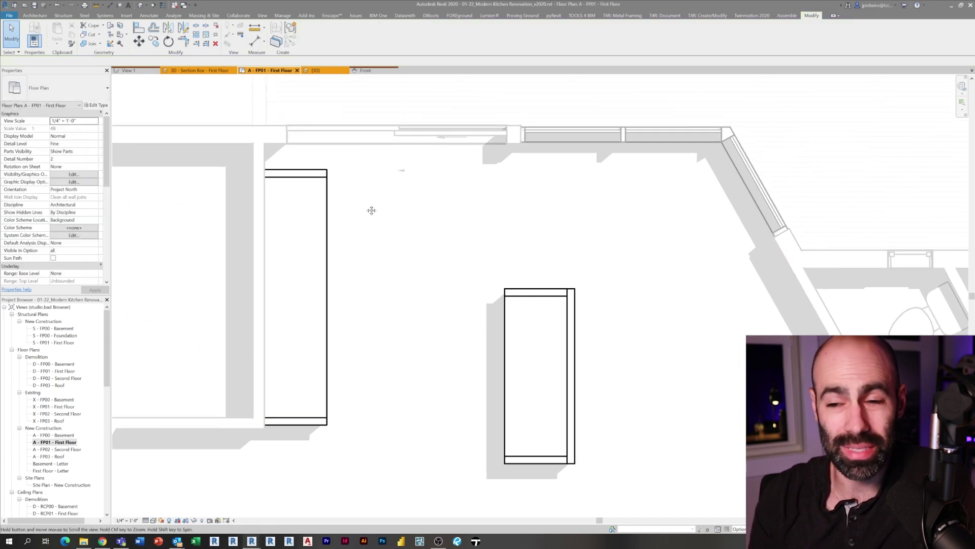
pyautogui.click(323, 191)
pyautogui.scroll(3, 247, 177)
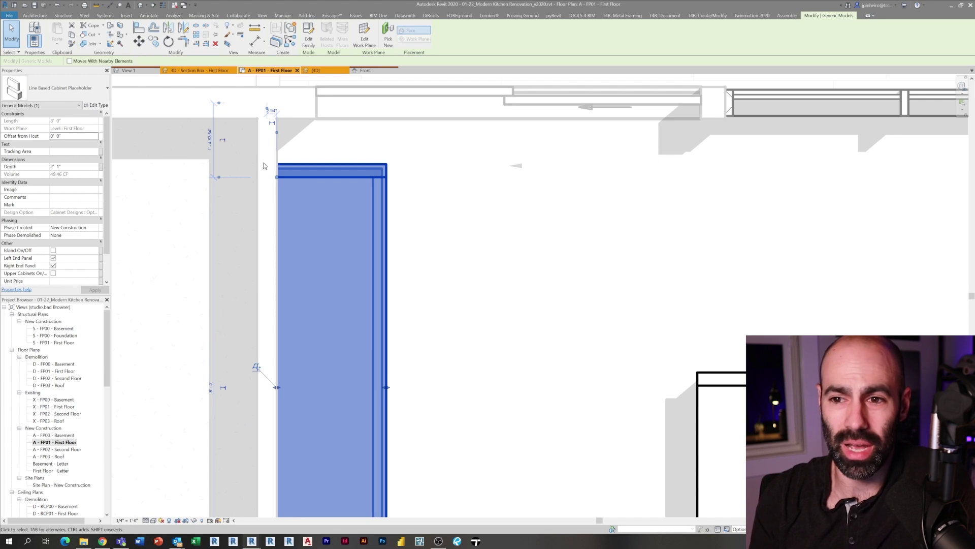
pyautogui.moveTo(278, 197); pyautogui.dragTo(277, 198)
pyautogui.scroll(-3, 299, 199)
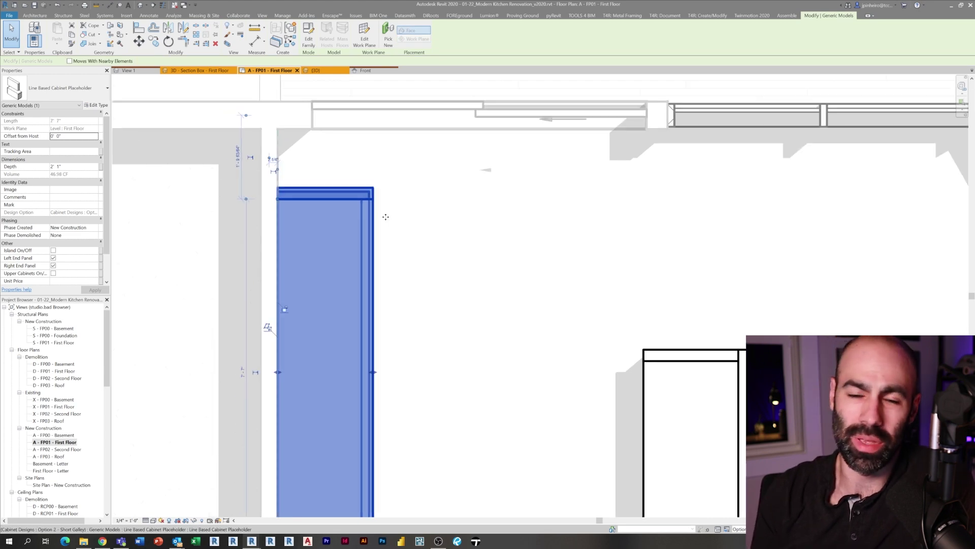
pyautogui.click(385, 215)
pyautogui.moveTo(430, 252); pyautogui.dragTo(398, 261, button='middle')
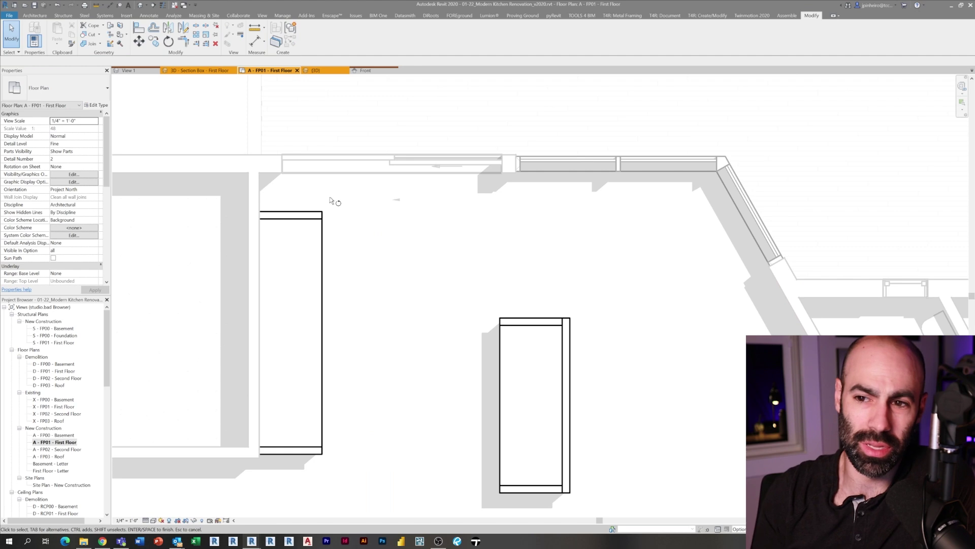
# Draw a reference plane along the inner face of the glazed wall and move it 2'-6" into the room
pyautogui.press('r')
pyautogui.press('p')
pyautogui.scroll(2, 259, 172)
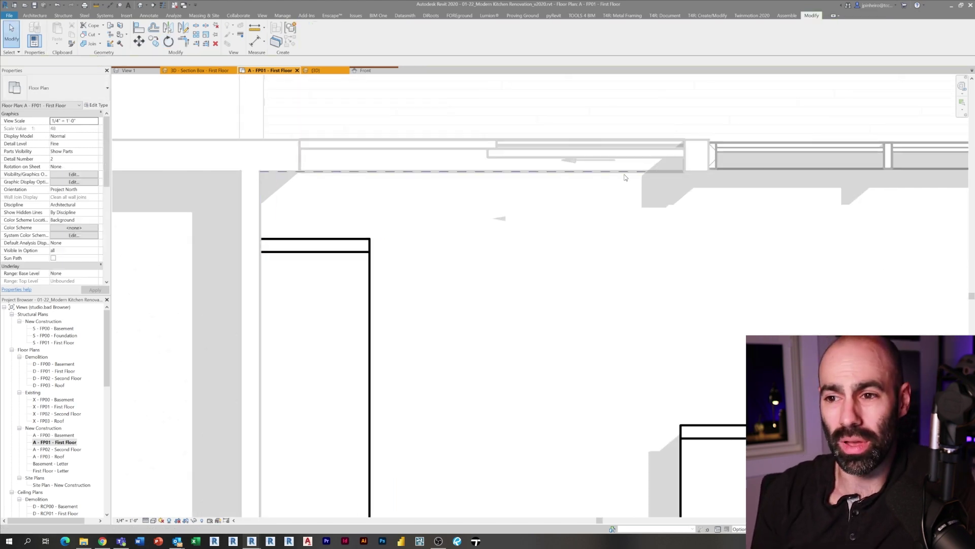
pyautogui.click(624, 172)
pyautogui.moveTo(637, 243); pyautogui.dragTo(607, 202, button='middle')
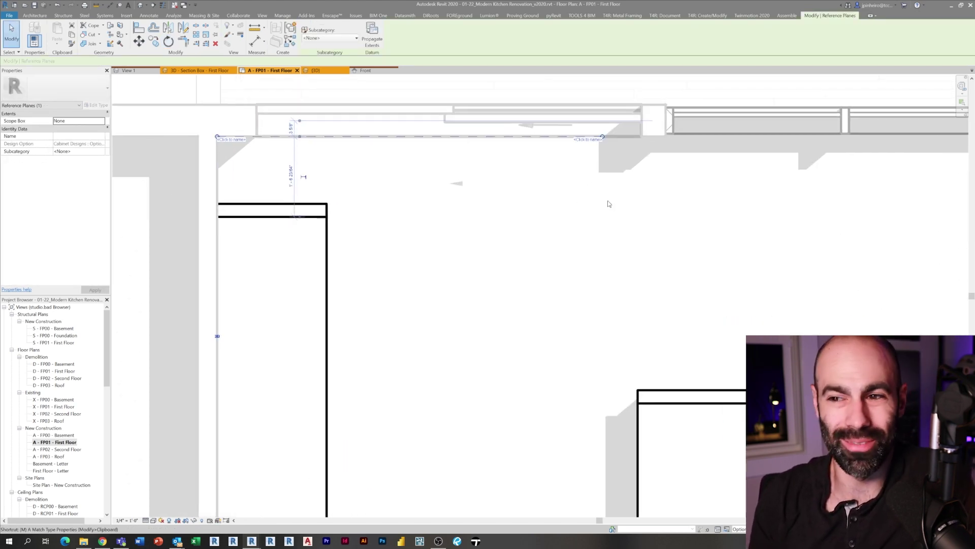
pyautogui.press('m')
pyautogui.press('v')
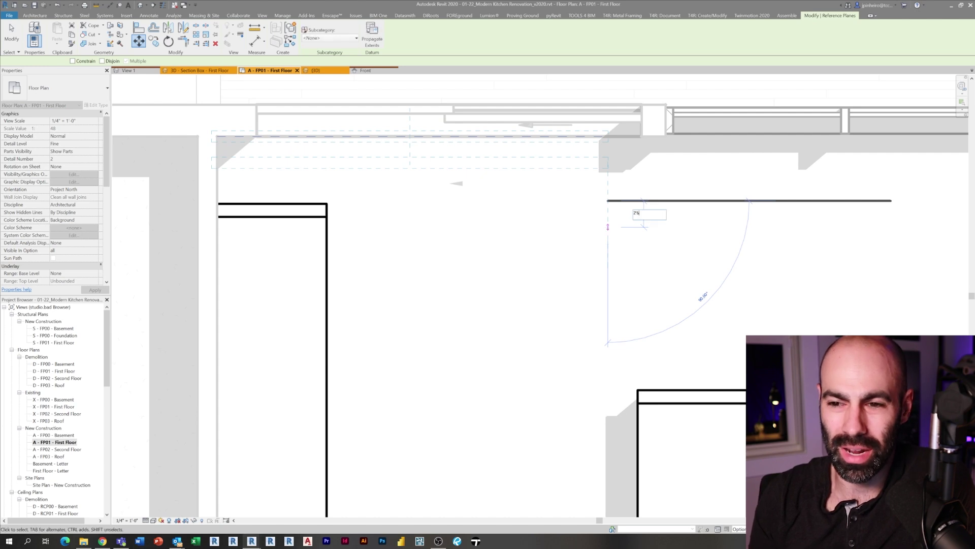
pyautogui.write("2'6")
pyautogui.press('Return')
# Shorten the partition cabinet's glazed-wall end to the reference plane
pyautogui.click(237, 227)
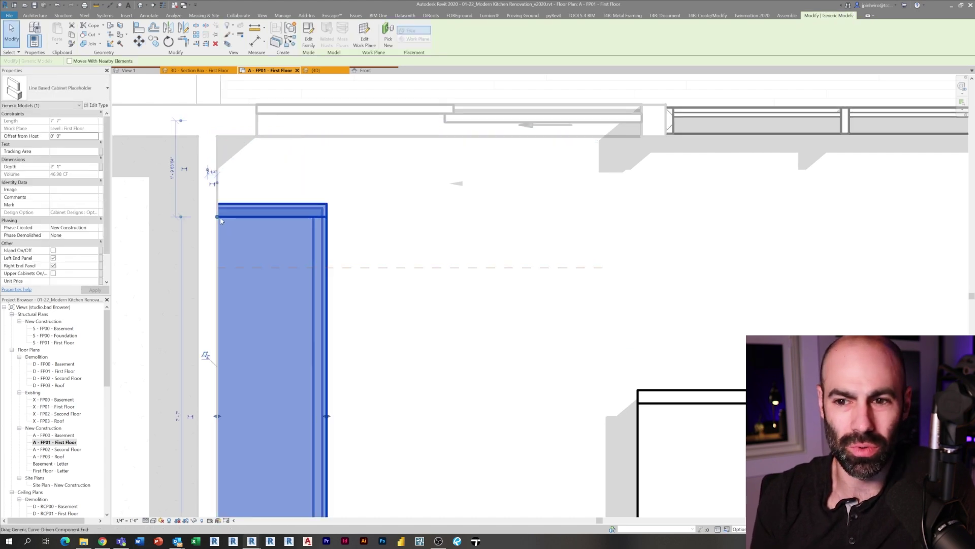
pyautogui.moveTo(217, 217); pyautogui.dragTo(218, 268)
pyautogui.click(492, 292)
pyautogui.scroll(-2, 475, 266)
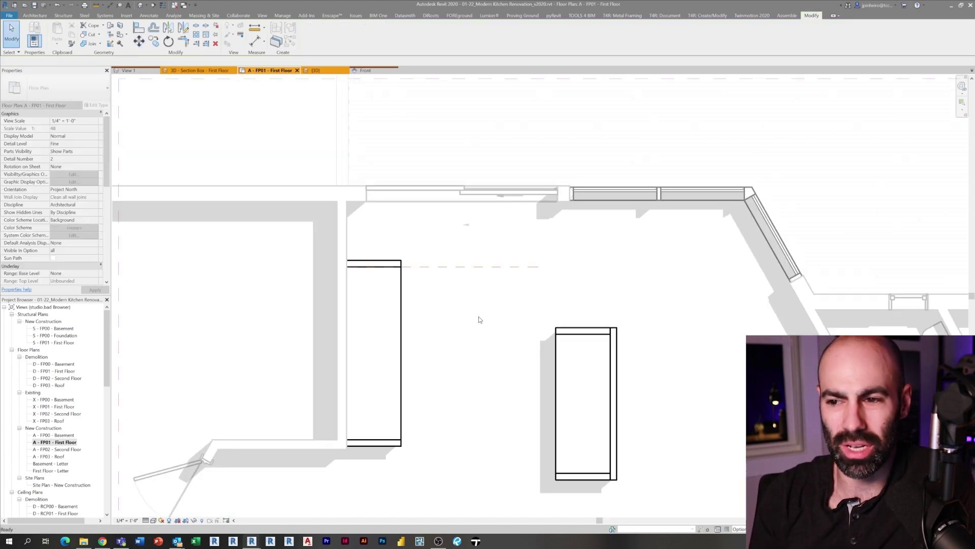
# Delete the rotated island opposite the partition cabinet
pyautogui.click(556, 330)
pyautogui.moveTo(556, 330); pyautogui.dragTo(429, 283, button='middle')
pyautogui.press('Delete')
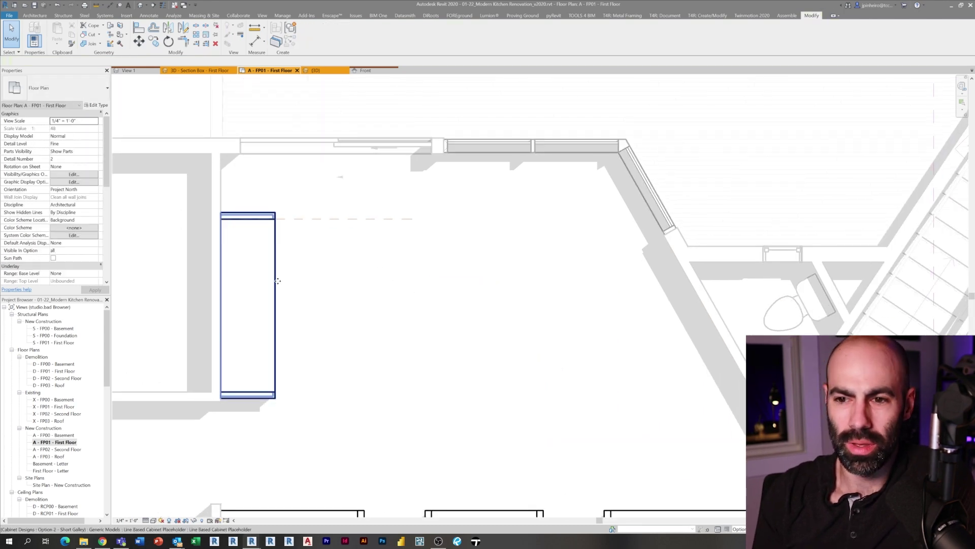
# Try to mirror the partition cabinet about its wall-side back edge
pyautogui.click(278, 281)
pyautogui.scroll(2, 278, 281)
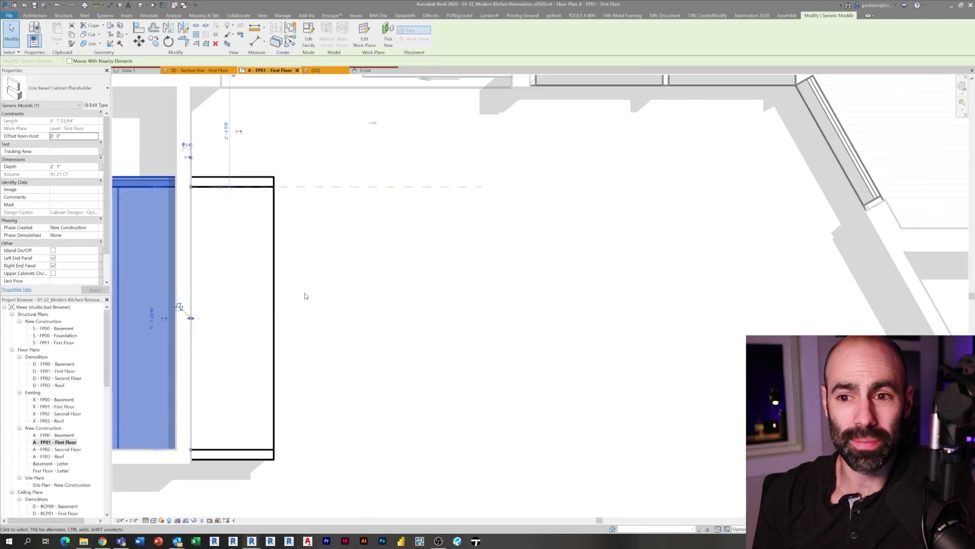
pyautogui.hotkey('ctrl', 'z')
# Mirror a copy of the partition cabinet about its room-side front edge
pyautogui.click(274, 319)
pyautogui.scroll(1, 272, 314)
pyautogui.press('m')
pyautogui.press('m')
pyautogui.press('m')
pyautogui.press('m')
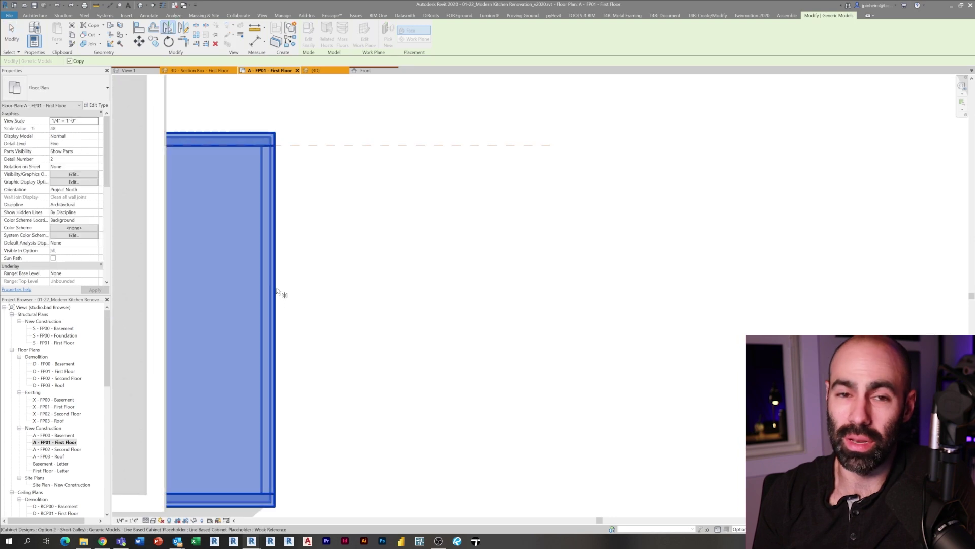
pyautogui.click(276, 288)
pyautogui.scroll(-1, 297, 317)
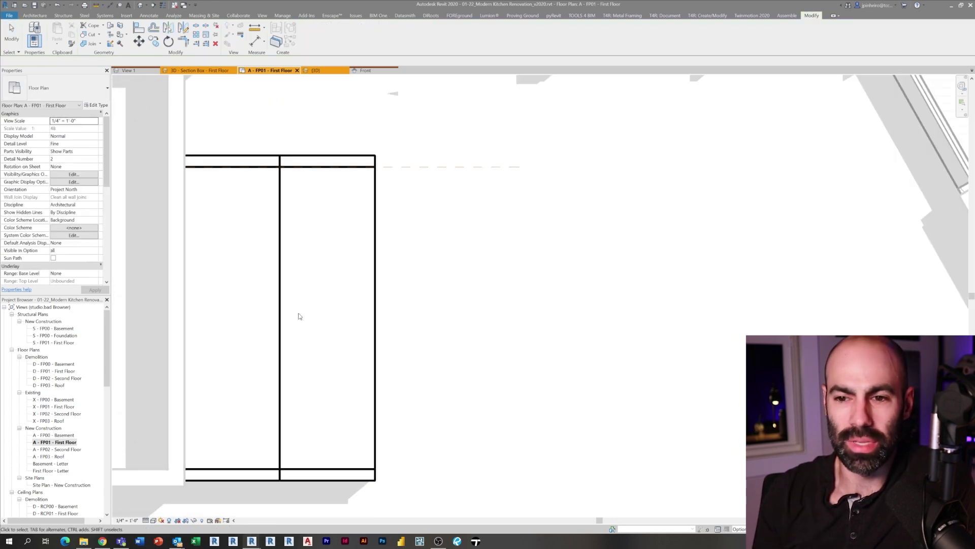
# Move the mirrored cabinet 4 ft straight away from the partition cabinet and delete the reference plane
pyautogui.click(288, 315)
pyautogui.press('m')
pyautogui.press('v')
pyautogui.click(300, 317)
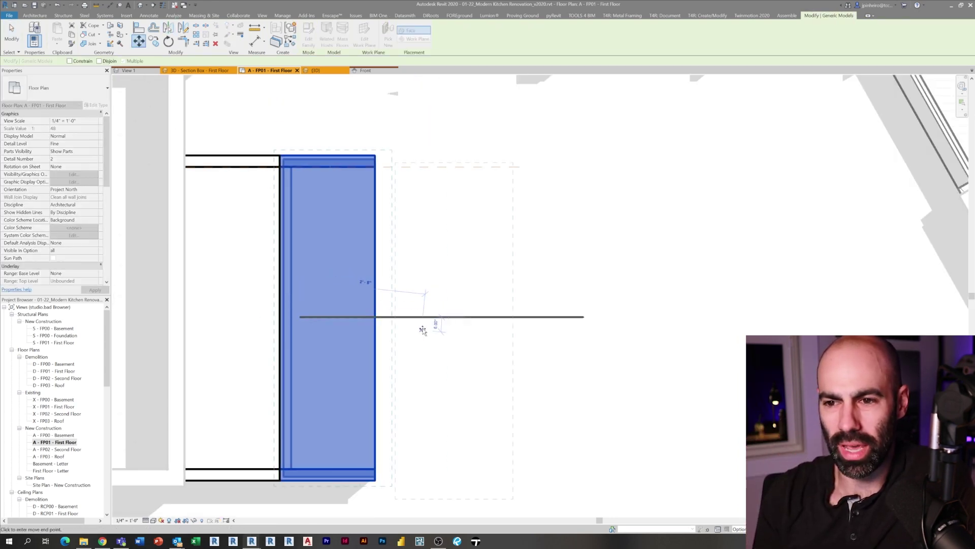
pyautogui.write('4')
pyautogui.press('Return')
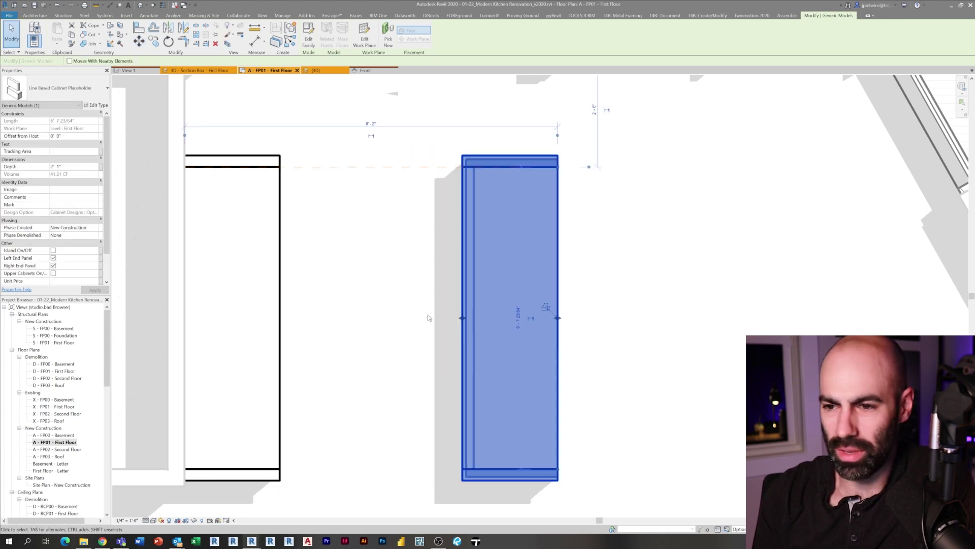
pyautogui.scroll(-2, 430, 316)
pyautogui.press('Escape')
pyautogui.click(427, 242)
pyautogui.click(474, 157)
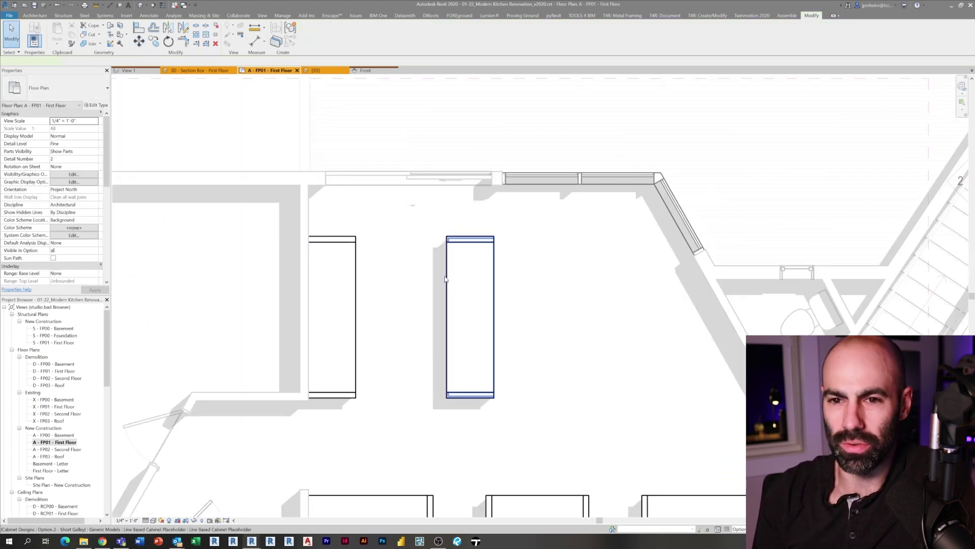
# Turn on the Island option for the mirrored cabinet
pyautogui.click(446, 282)
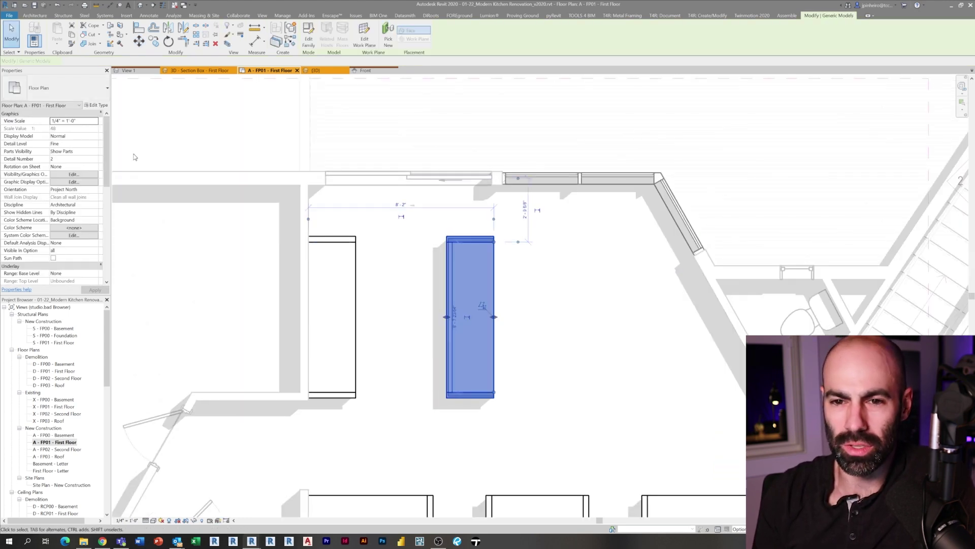
pyautogui.click(522, 321)
pyautogui.moveTo(523, 321); pyautogui.dragTo(483, 296, button='middle')
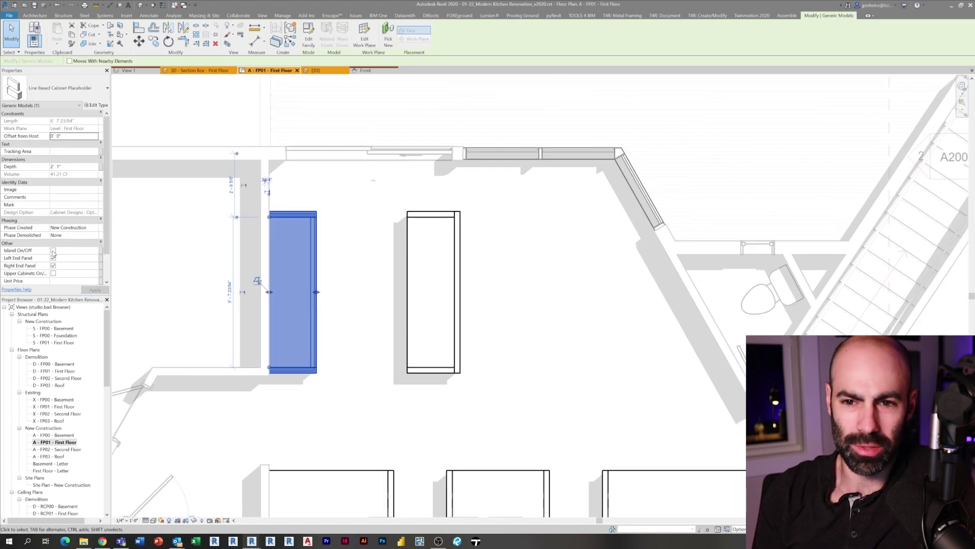
pyautogui.press('Escape')
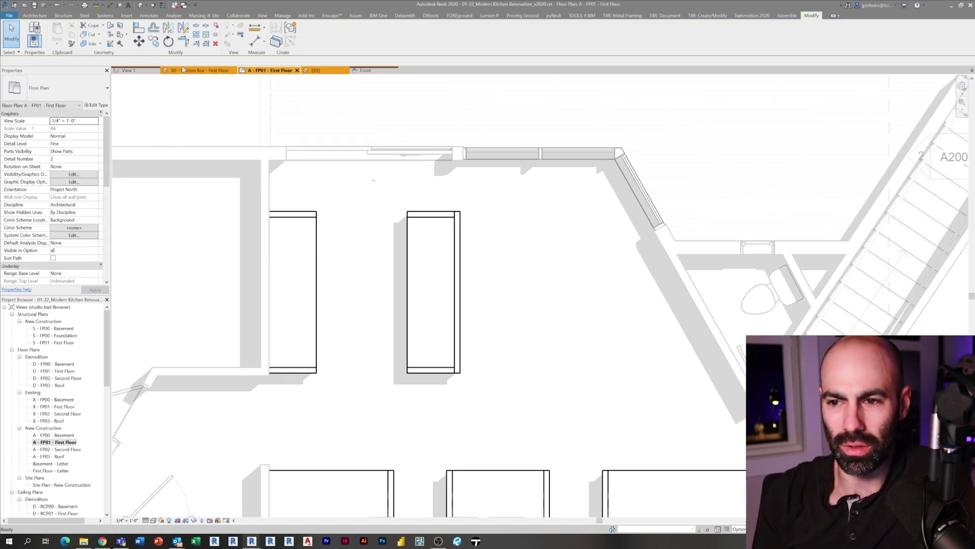
# Turn on upper cabinets for the partition cabinet in the 3D - Section Box - First Floor view
pyautogui.click(183, 70)
pyautogui.scroll(-3, 359, 239)
pyautogui.keyDown('shift'); pyautogui.moveTo(497, 301); pyautogui.dragTo(528, 254, button='middle'); pyautogui.keyUp('shift')
pyautogui.scroll(2, 482, 238)
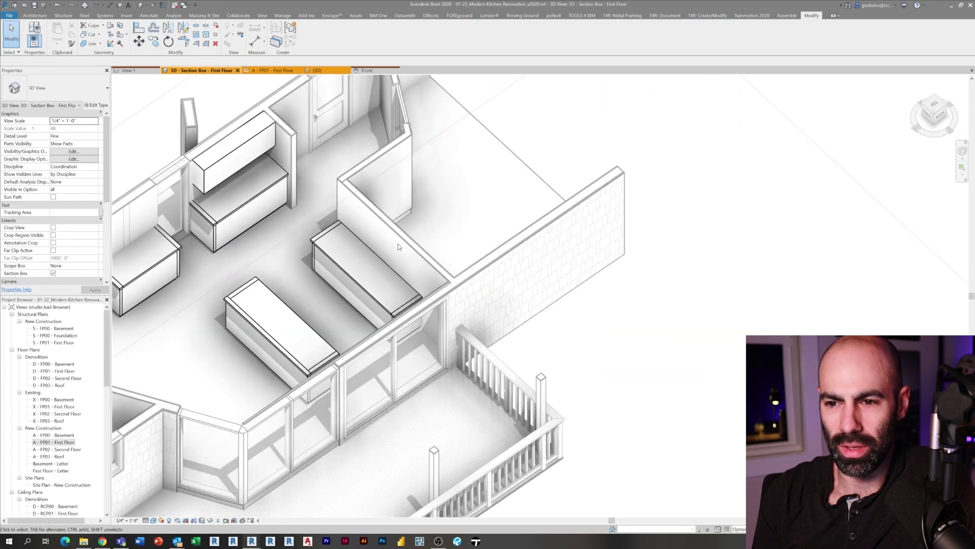
pyautogui.click(313, 273)
pyautogui.moveTo(312, 273); pyautogui.dragTo(459, 250, button='middle')
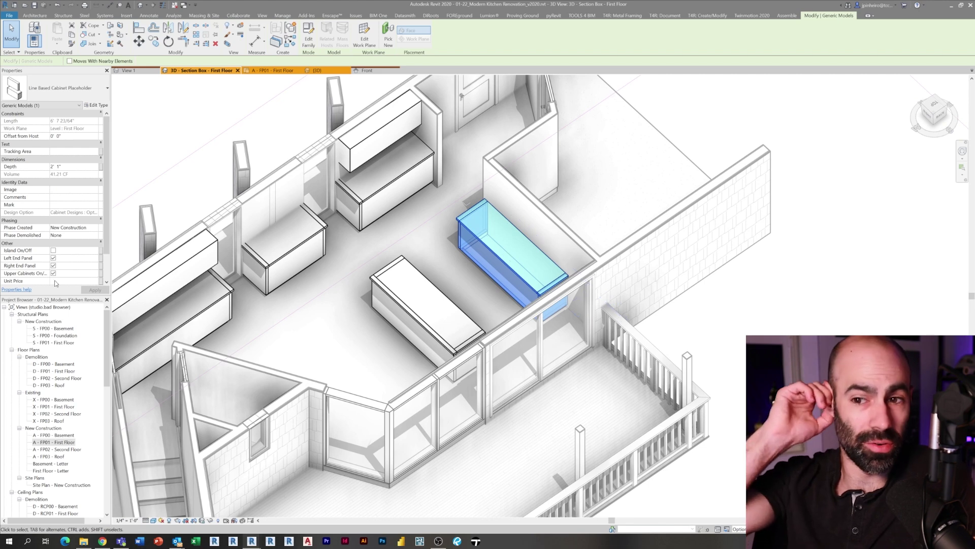
pyautogui.click(94, 290)
pyautogui.scroll(-5, 423, 279)
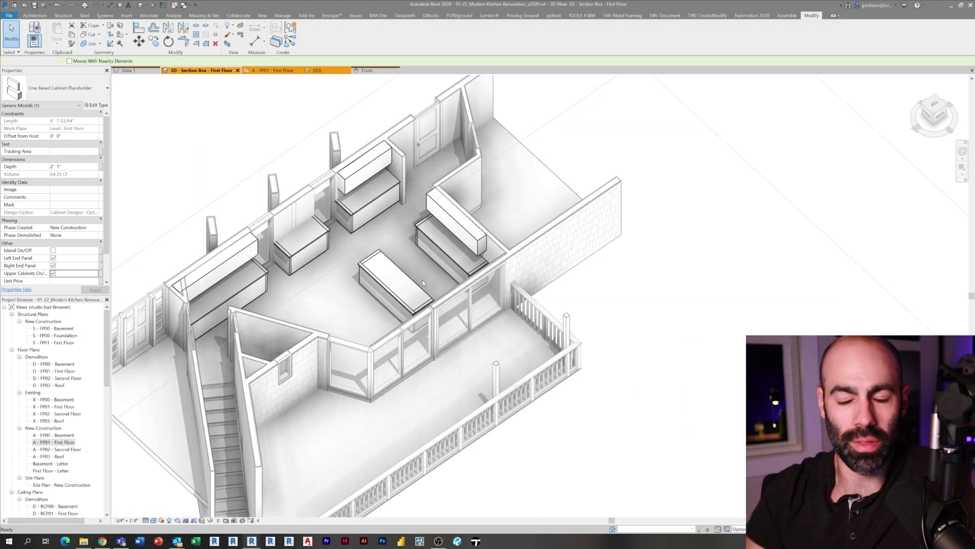
pyautogui.press('Escape')
# Resume Enscape's live updates and switch to the Enscape render window
pyautogui.keyDown('shift'); pyautogui.moveTo(407, 287); pyautogui.dragTo(393, 253, button='middle'); pyautogui.keyUp('shift')
pyautogui.keyDown('shift'); pyautogui.moveTo(283, 158); pyautogui.dragTo(286, 197, button='middle'); pyautogui.keyUp('shift')
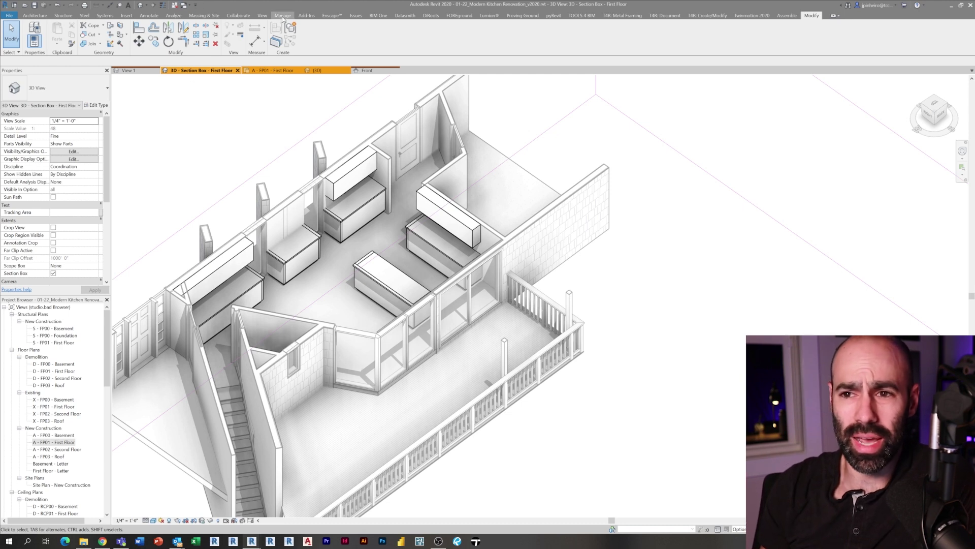
pyautogui.click(331, 15)
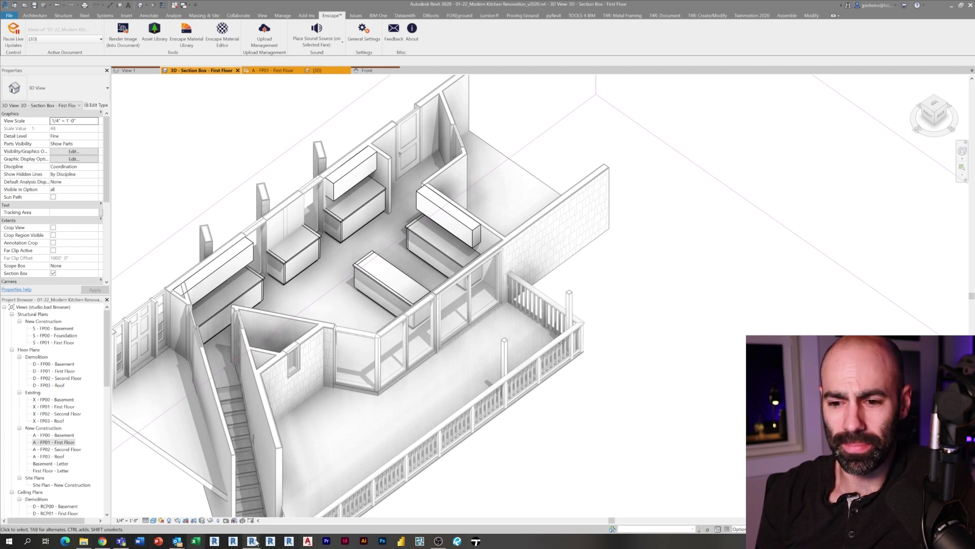
pyautogui.moveTo(251, 543)
pyautogui.click(271, 508)
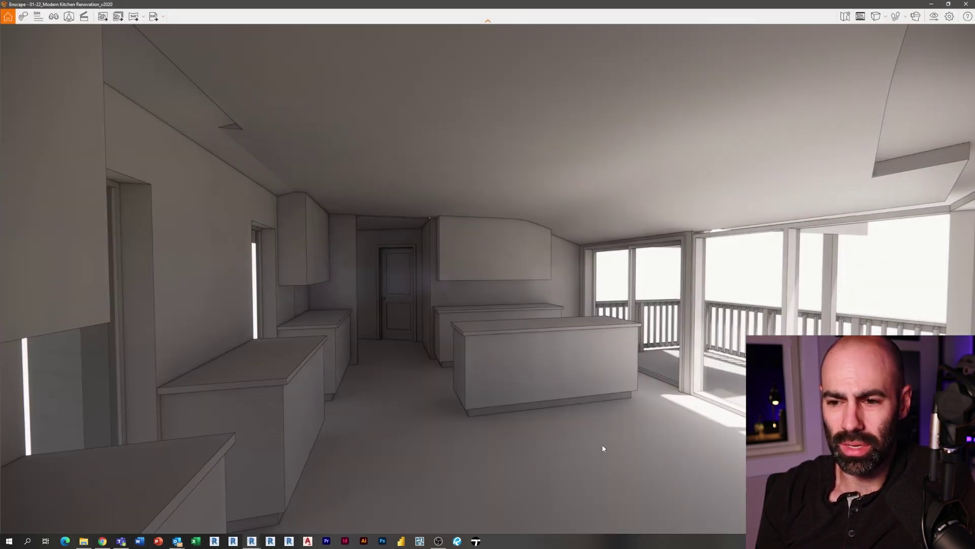
# Walk through the Enscape render to examine the short galley's island, partition cabinet and clearances to the glazed wall
pyautogui.moveTo(602, 448); pyautogui.dragTo(586, 419)
pyautogui.press('w')
pyautogui.press('w')
pyautogui.press('a')
pyautogui.press('w')
pyautogui.press('s')
pyautogui.press('w')
pyautogui.press('d')
pyautogui.press('w')
pyautogui.press('d')
pyautogui.press('a')
pyautogui.press('a')
pyautogui.press('d')
pyautogui.press('s')
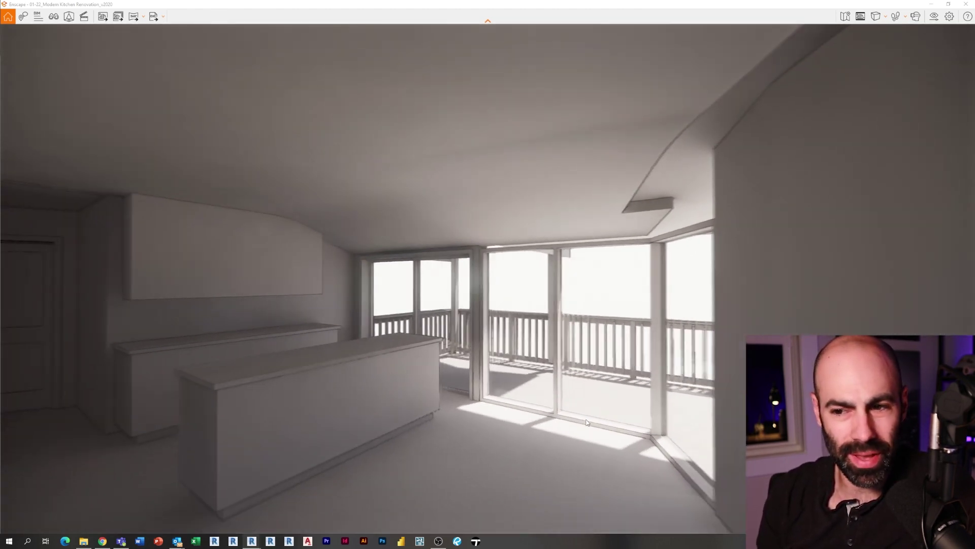
pyautogui.press('s')
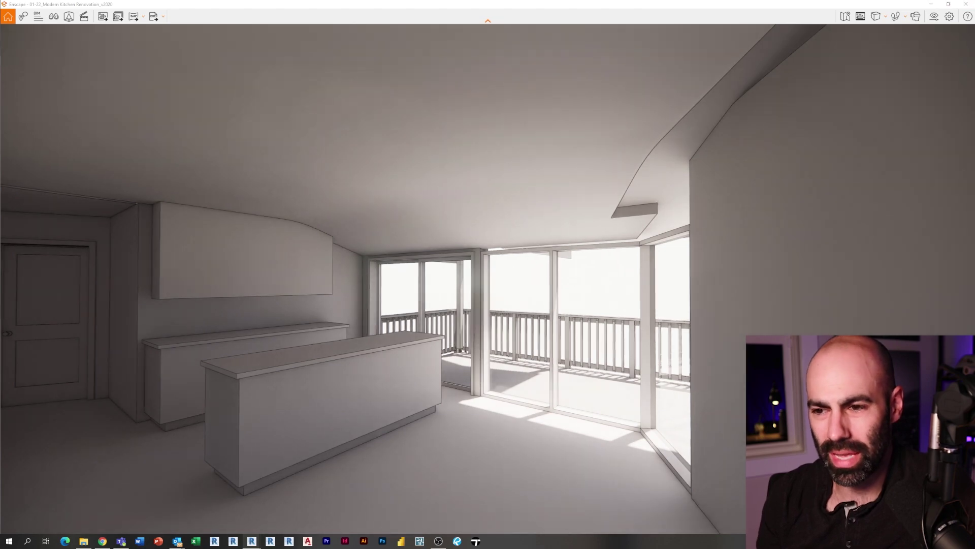
pyautogui.press('s')
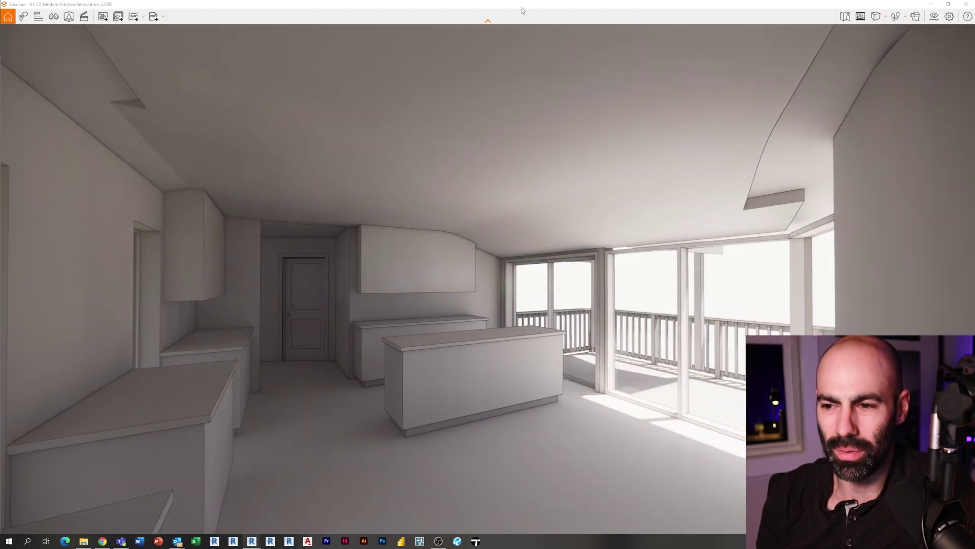
# Arrange the Enscape and Revit windows side by side and fit the whole first floor in the 3D view
pyautogui.press('super+Right')
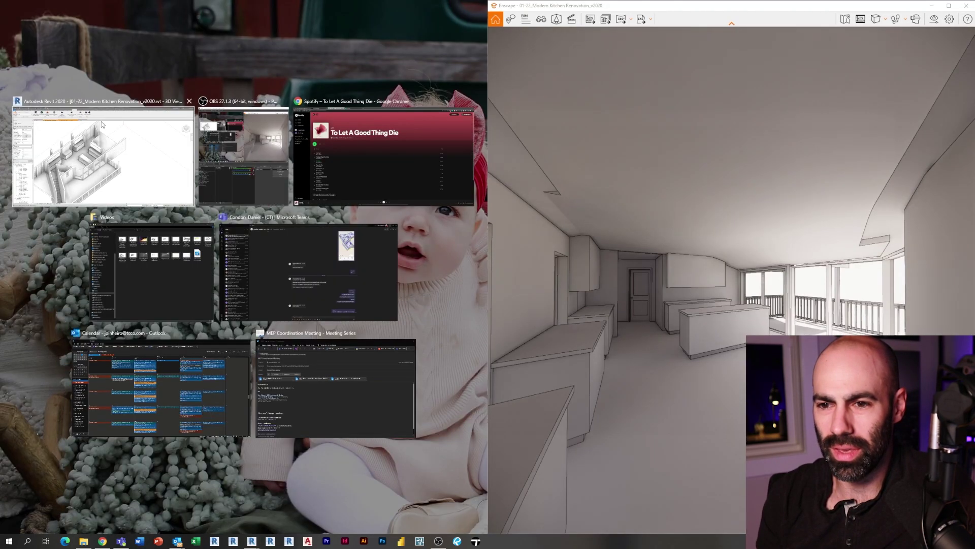
pyautogui.click(102, 157)
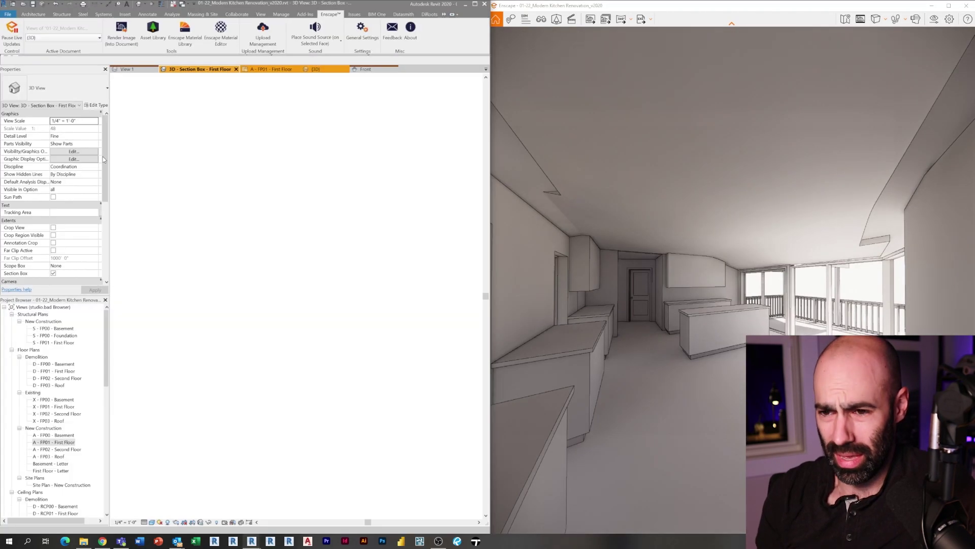
pyautogui.scroll(-1, 391, 287)
pyautogui.moveTo(391, 287); pyautogui.dragTo(305, 280, button='middle')
pyautogui.scroll(-1, 305, 254)
pyautogui.moveTo(309, 228); pyautogui.dragTo(333, 238, button='middle')
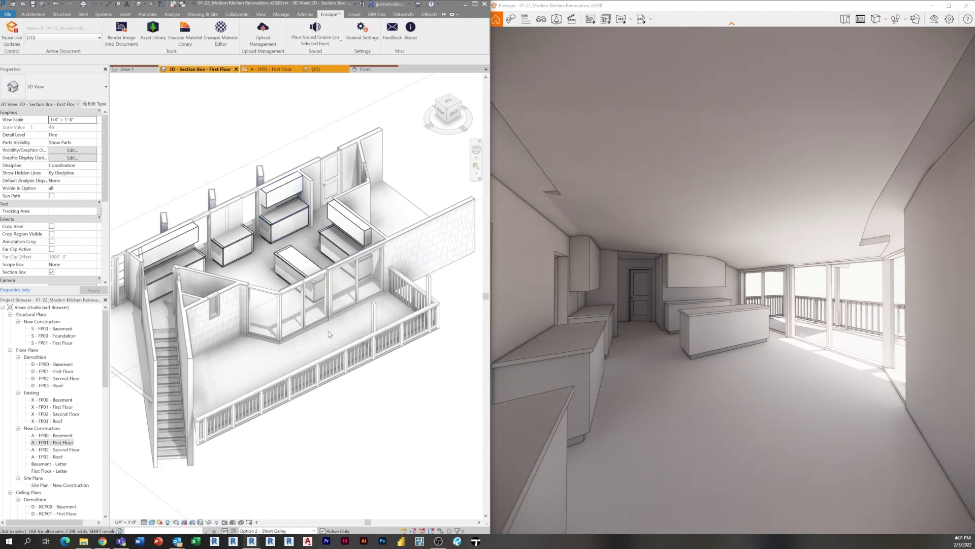
# Switch to Option 1 - Long Galley (primary) and back to Option 2 - Short Galley, examining the kitchen in Enscape
pyautogui.click(279, 517)
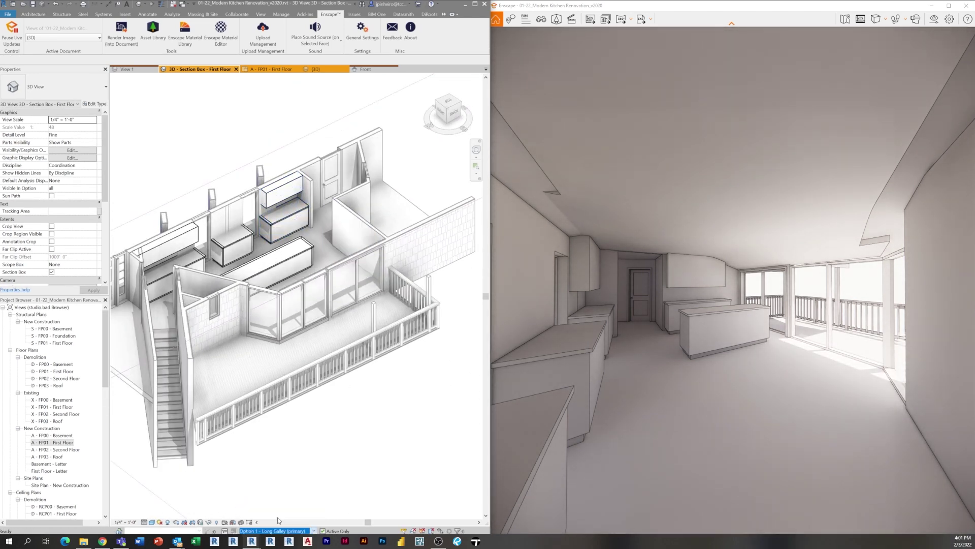
pyautogui.scroll(3, 564, 302)
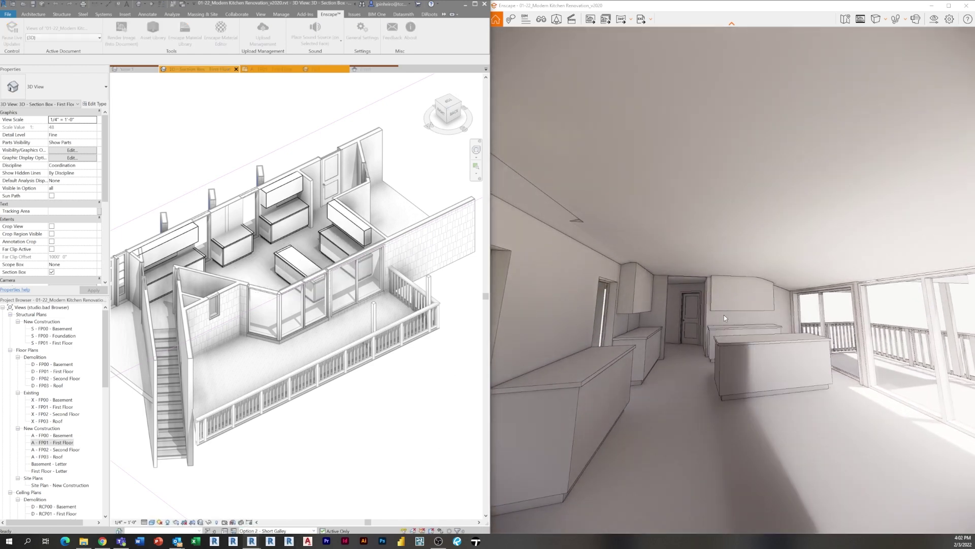
pyautogui.moveTo(733, 305); pyautogui.dragTo(640, 284, button='right')
pyautogui.moveTo(503, 275); pyautogui.dragTo(539, 321, button='right')
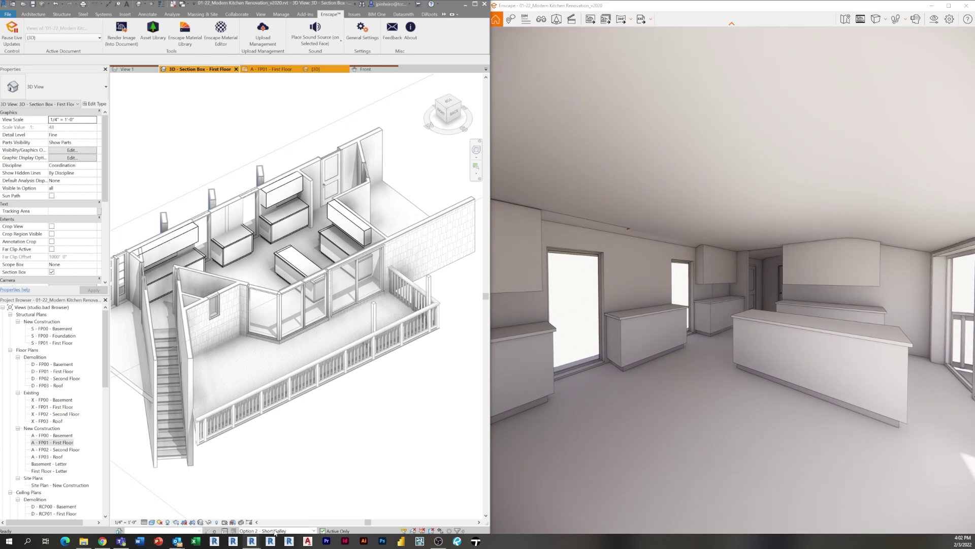
# Compare the island layouts once more by activating Option 1 - Long Galley (primary) and returning to Option 2 - Short Galley
pyautogui.scroll(3, 305, 292)
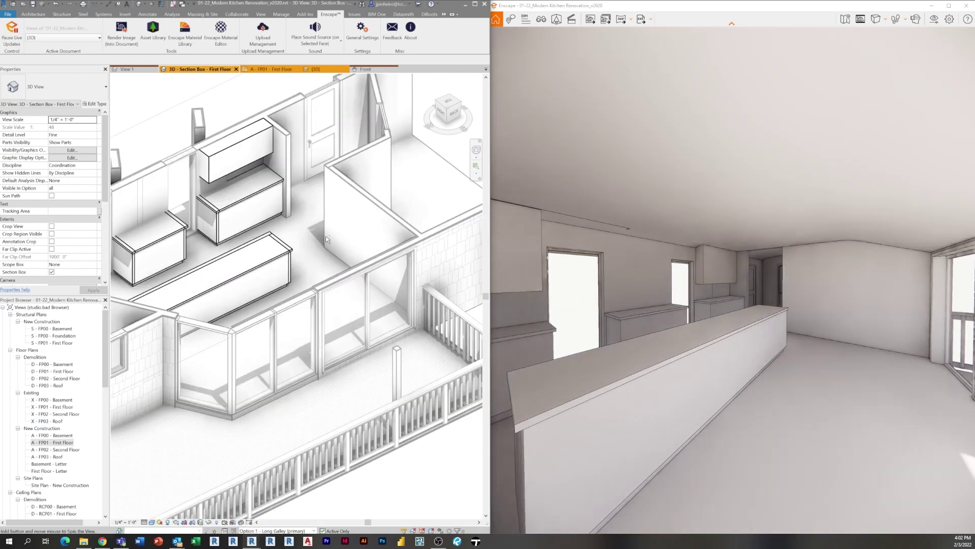
pyautogui.keyDown('shift'); pyautogui.moveTo(325, 236); pyautogui.dragTo(409, 270, button='middle'); pyautogui.keyUp('shift')
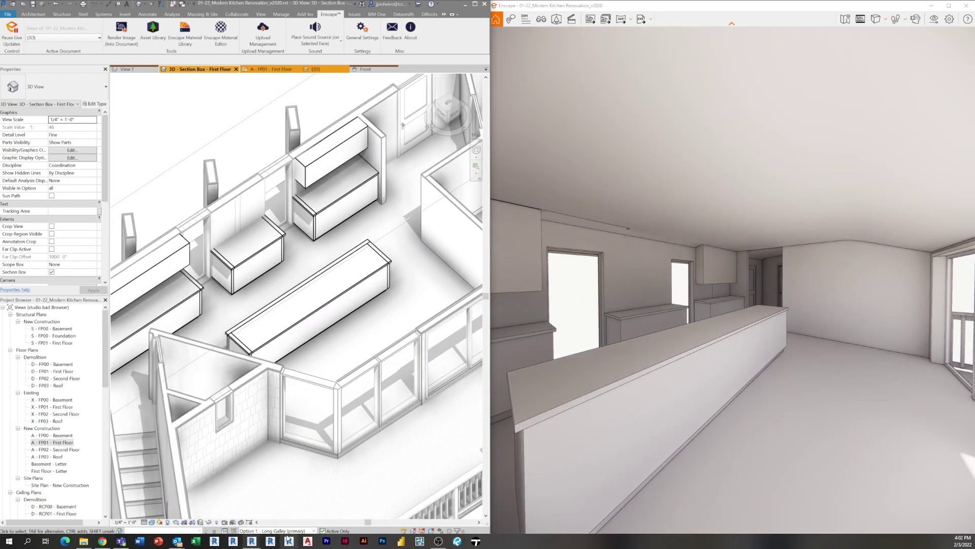
pyautogui.click(277, 523)
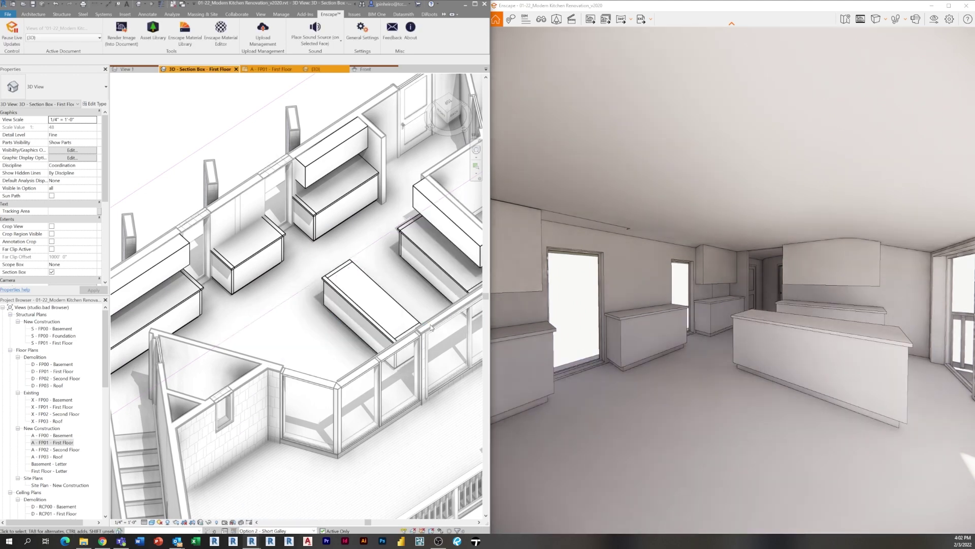